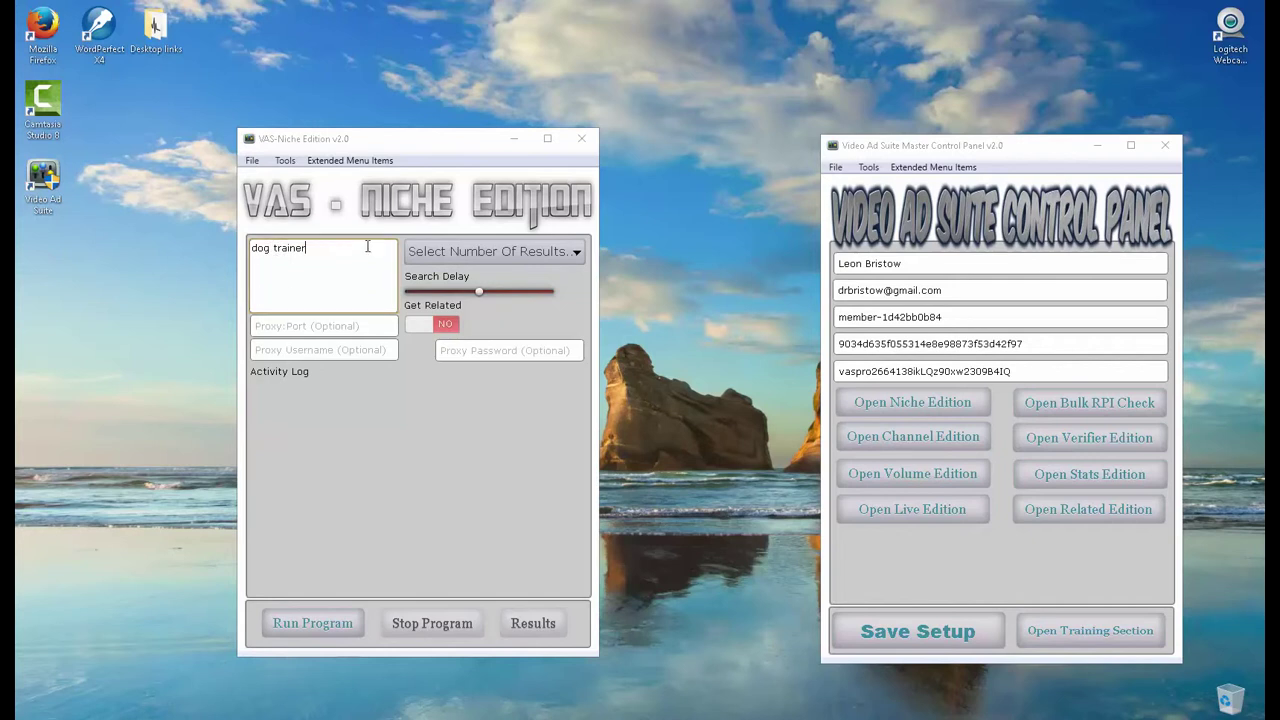
Step: Run the Niche Edition search for "dog trainer" with 60 results and Get Related set to No
left_click(316, 248)
left_click(575, 253)
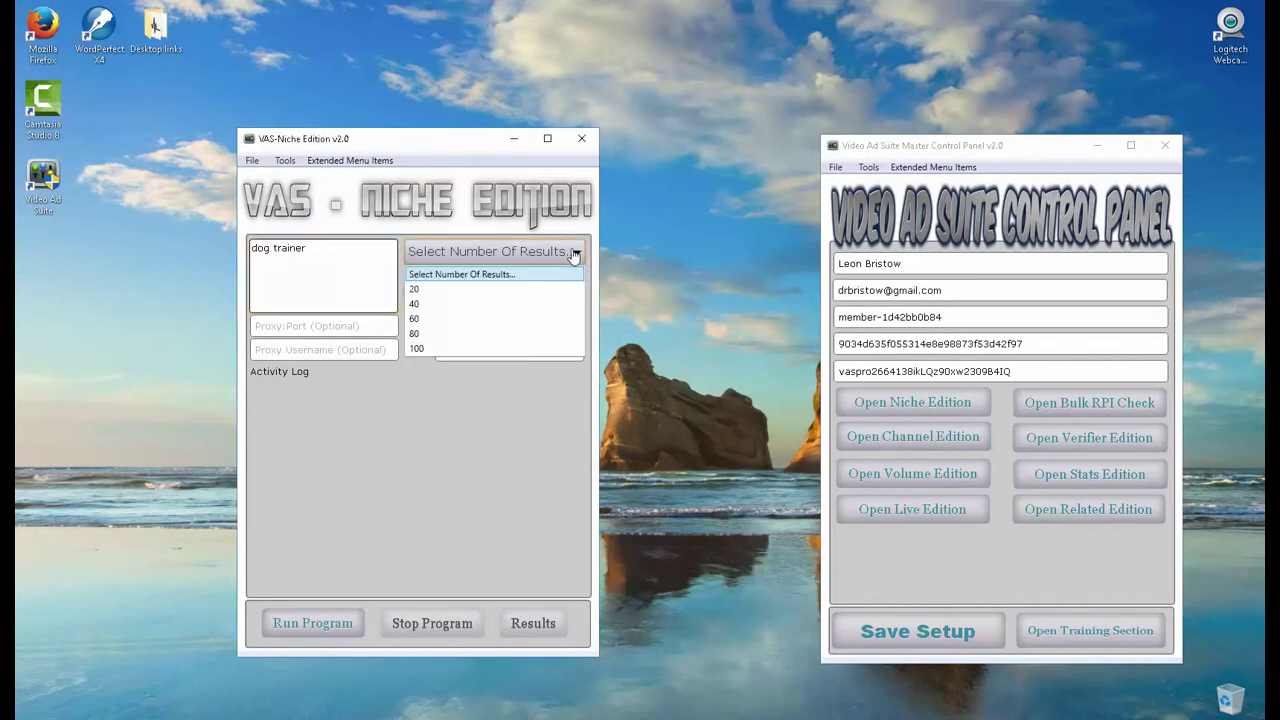
left_click(418, 320)
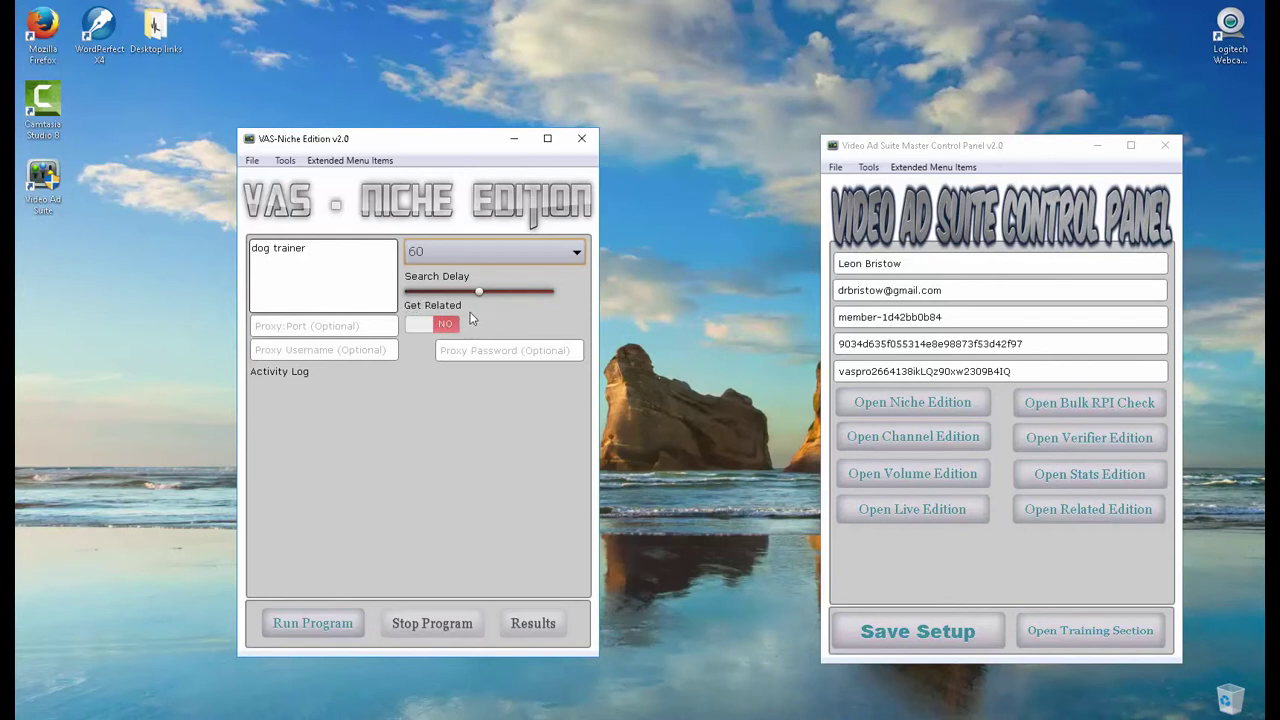
left_click(417, 330)
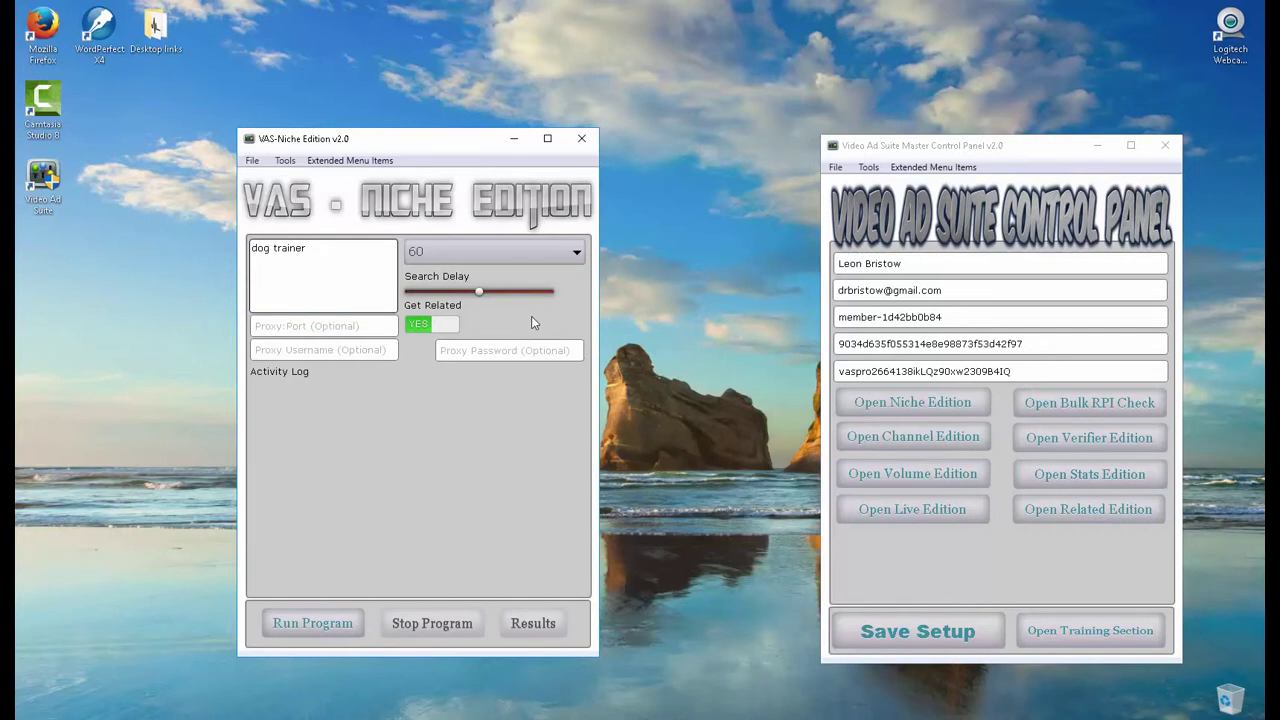
left_click(447, 327)
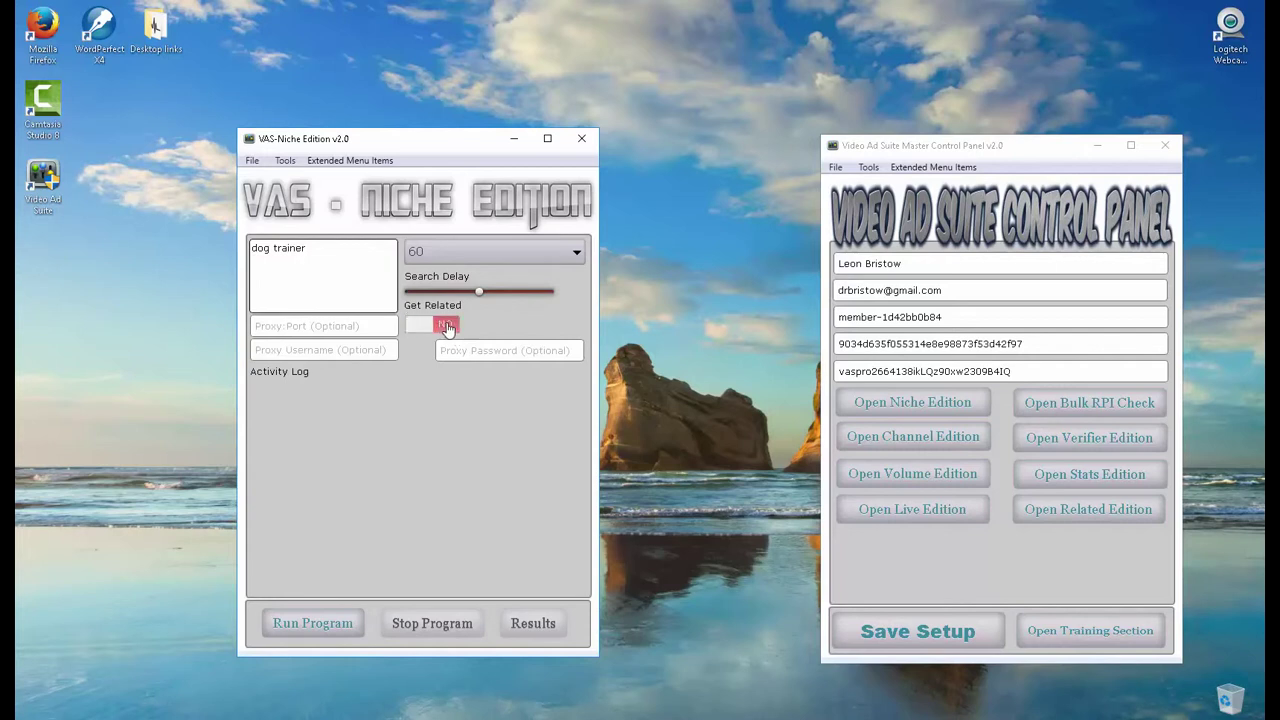
left_click(337, 628)
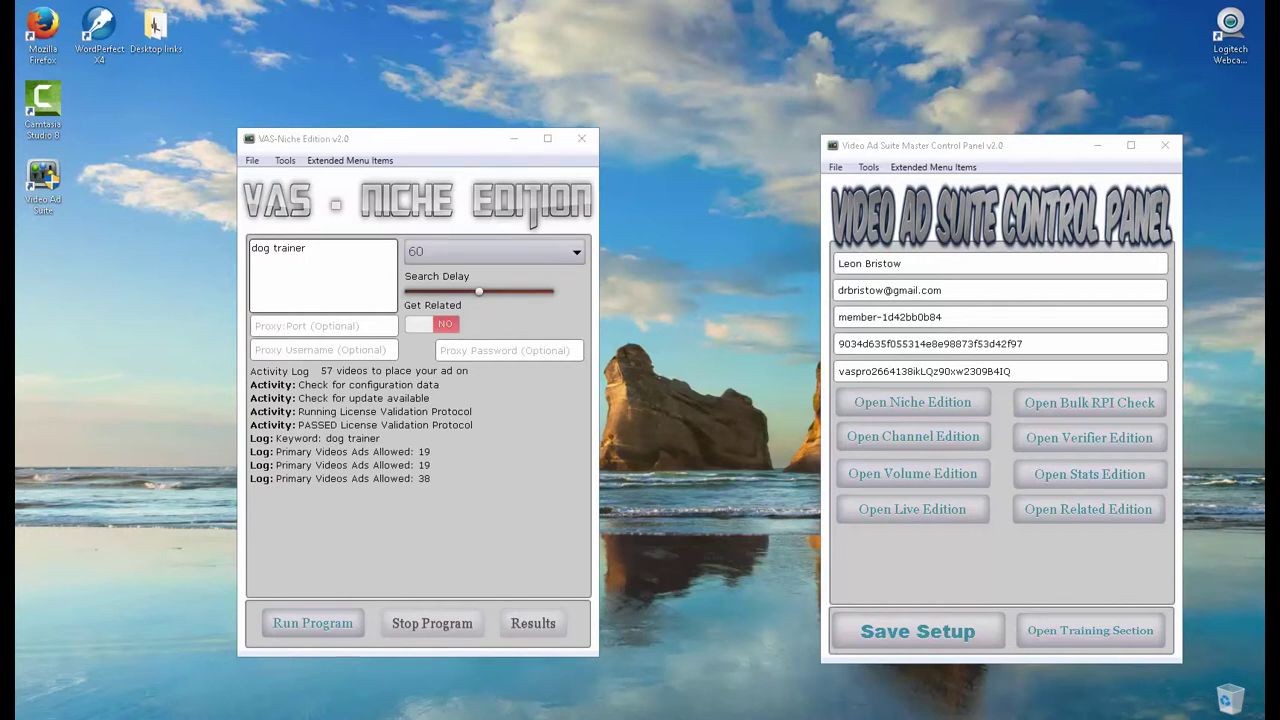
Step: Display the campaign results as plain text and look through the ad placement URLs to the end of the list
left_click(657, 686)
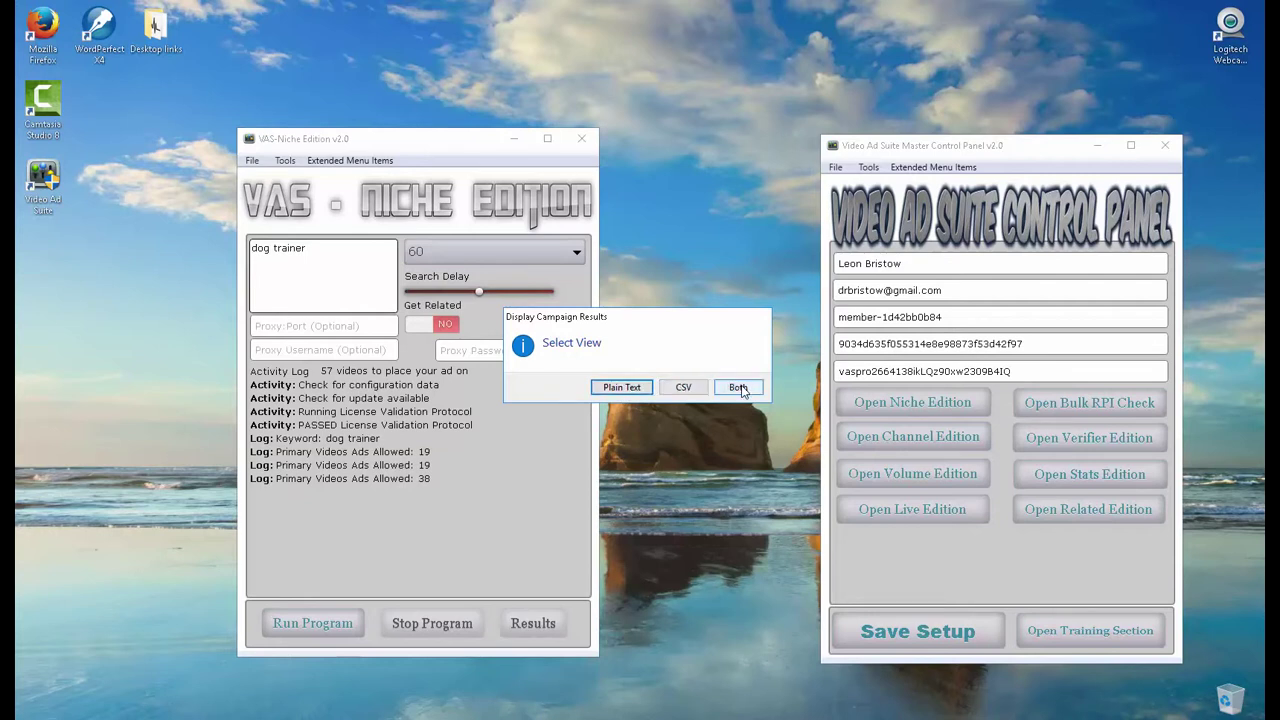
left_click(629, 390)
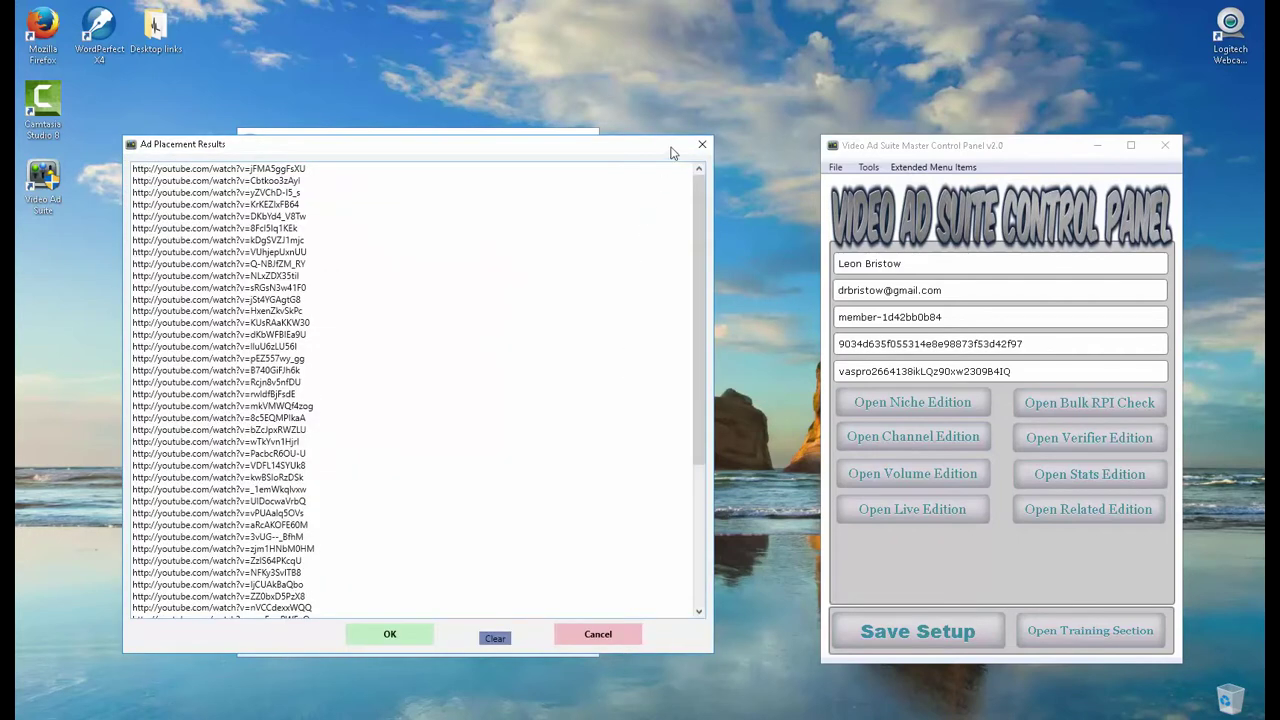
left_click_drag(621, 151, 678, 112)
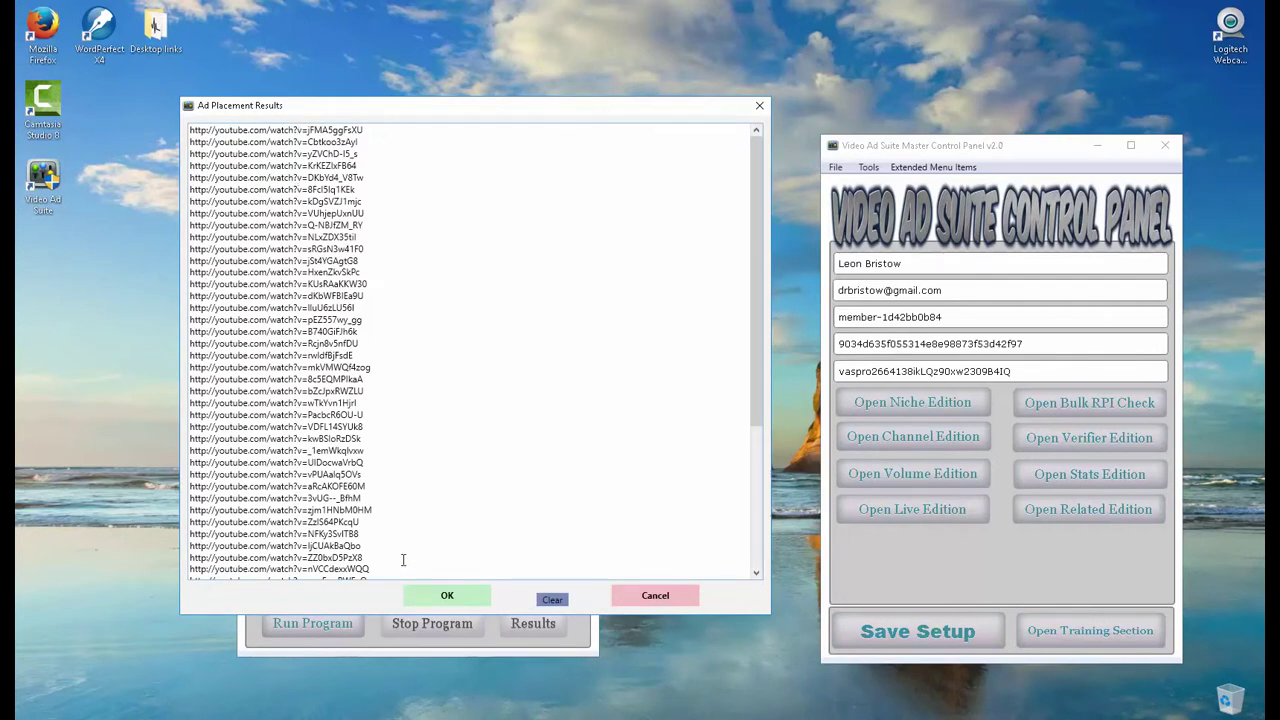
left_click(757, 574)
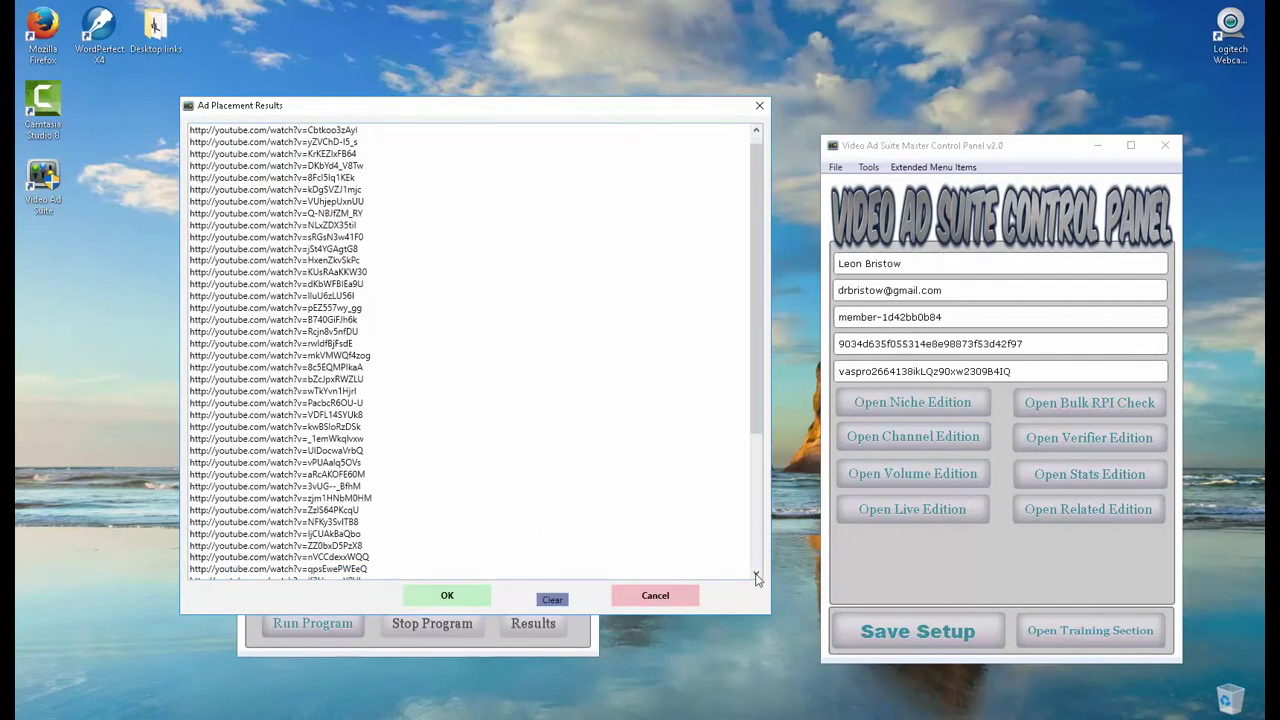
left_click(757, 576)
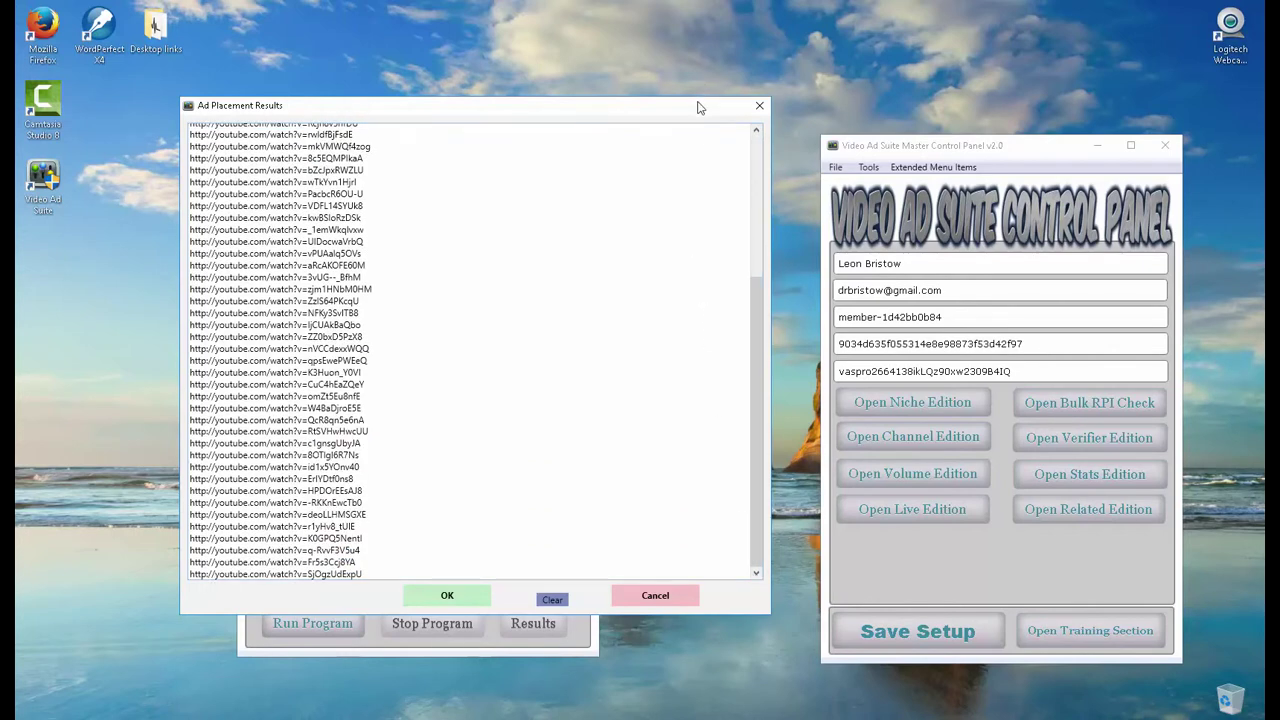
Step: Move the Ad Placement Results window aside to uncover part of the Niche Edition window
mouse_move(700, 107)
left_mouse_down()
mouse_move(703, 242)
mouse_move(700, 132)
left_mouse_up()
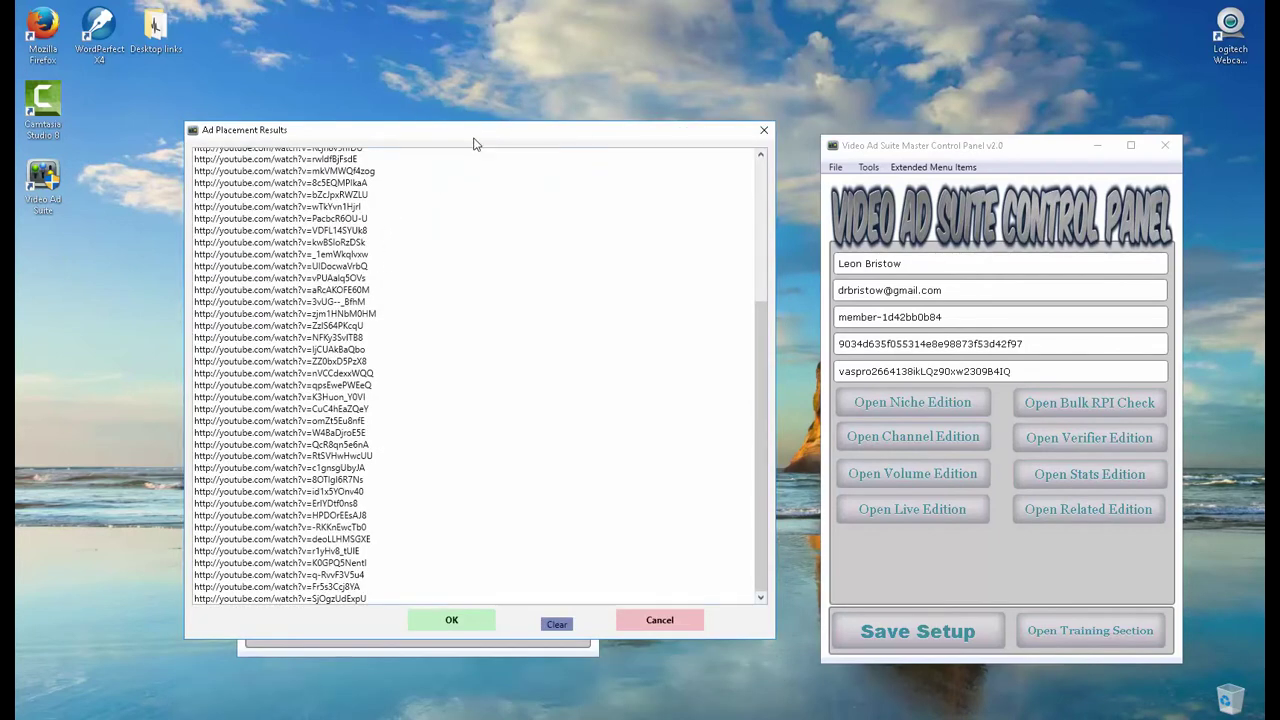
left_click_drag(475, 145, 237, 150)
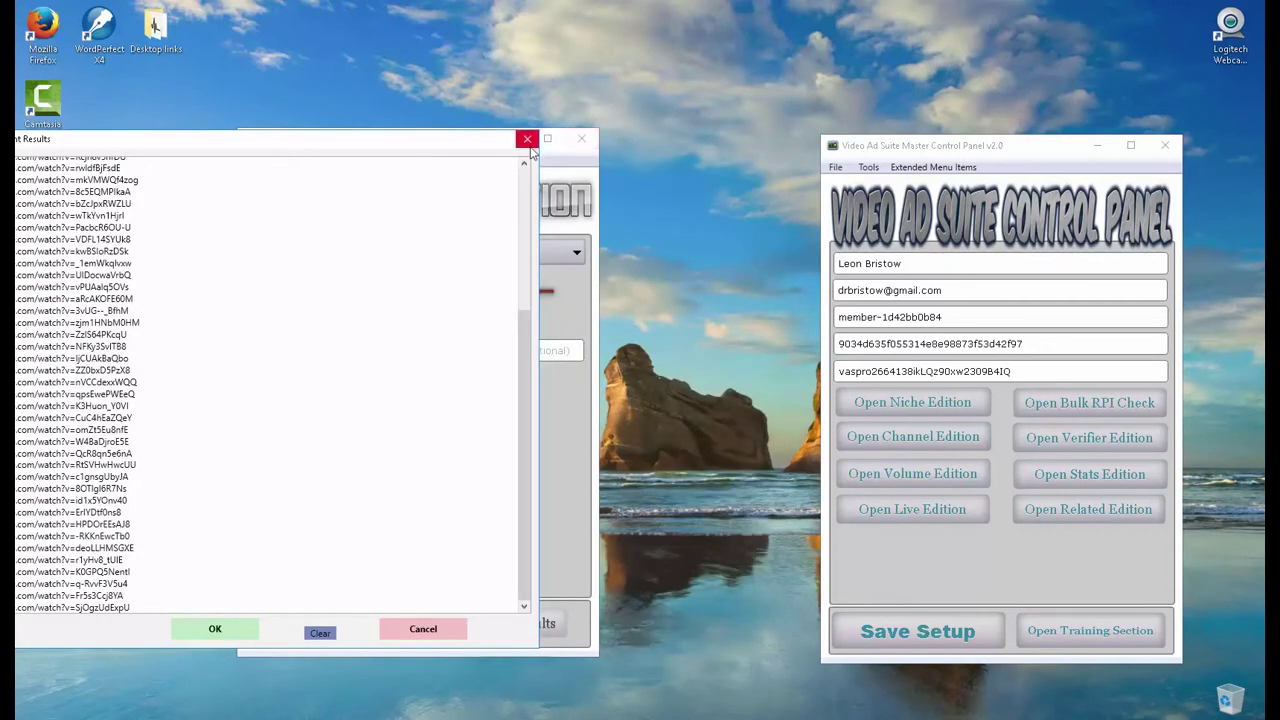
left_click(566, 157)
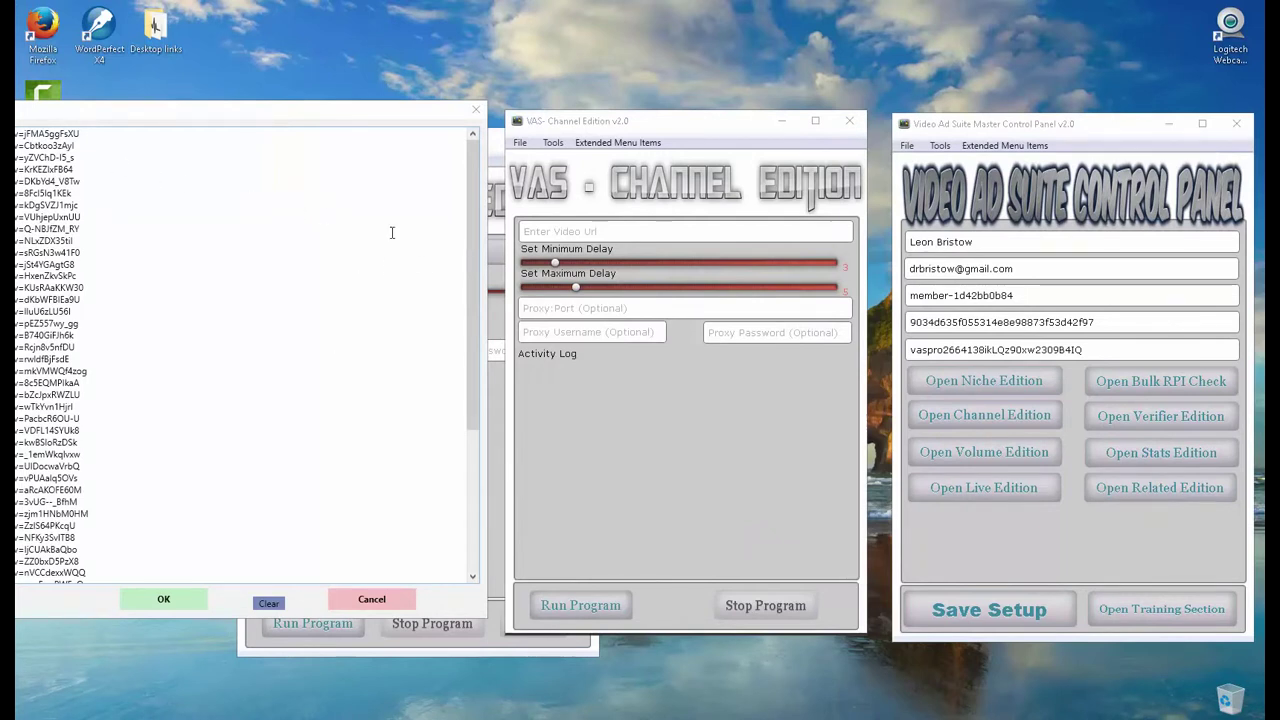
Step: Paste a copied video URL from the niche results into the Channel Edition and run it with the minimum delay set to 4
left_click(627, 230)
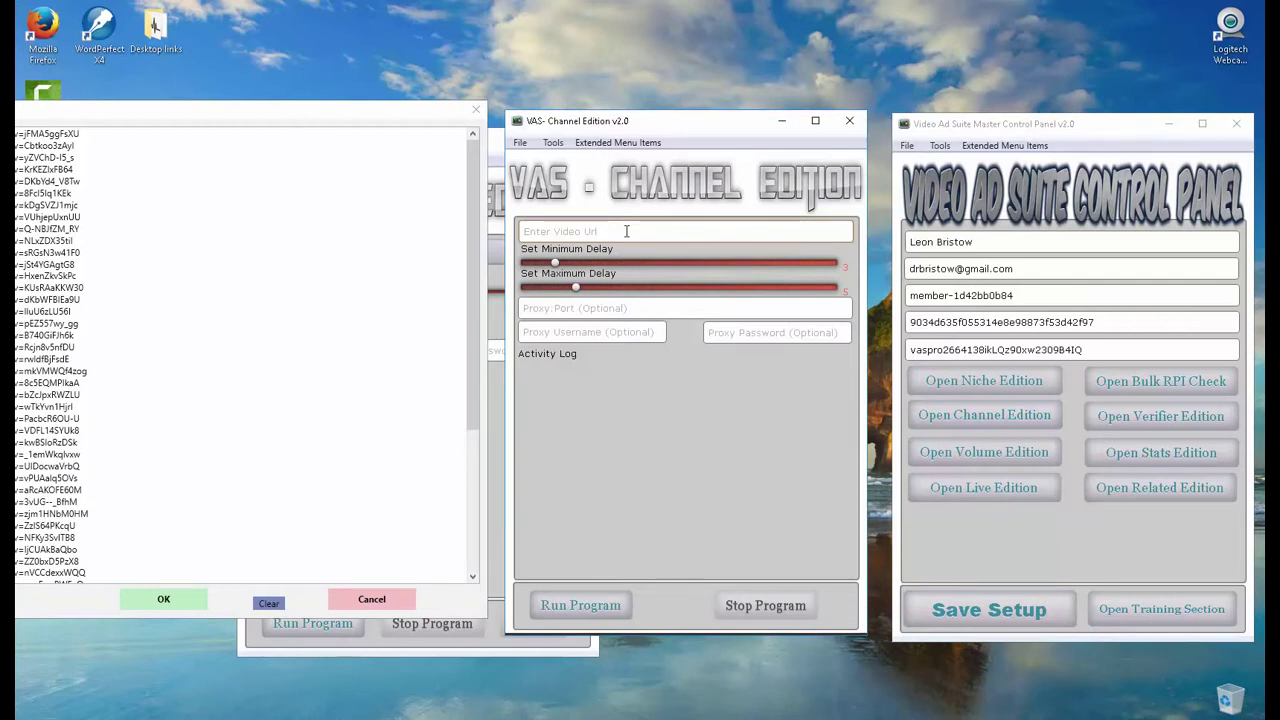
right_click(627, 231)
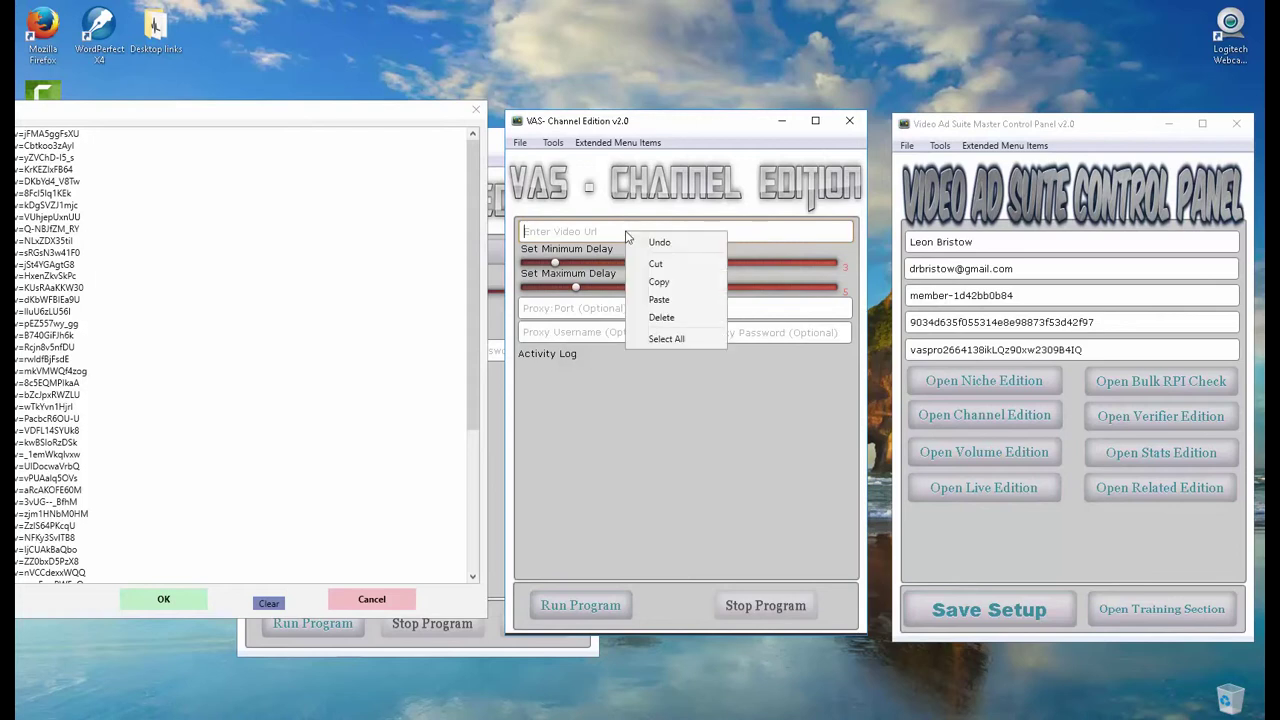
left_click(659, 299)
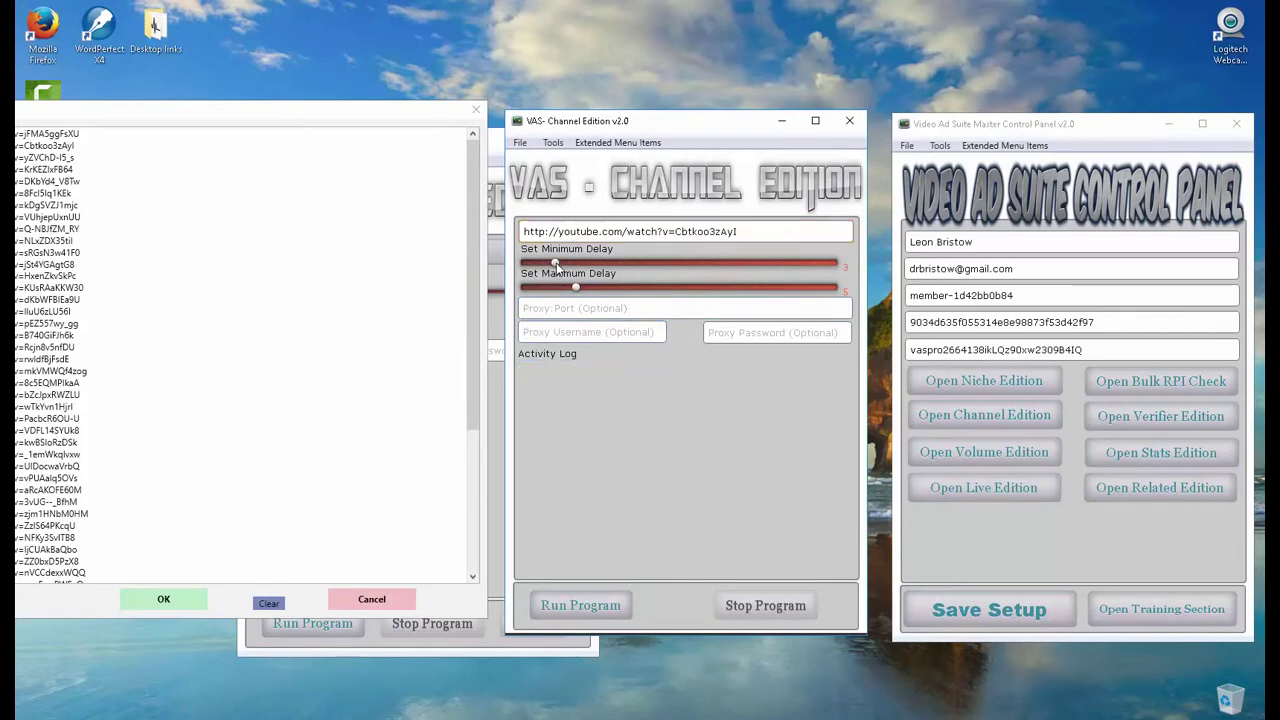
left_click(564, 262)
left_click(612, 600)
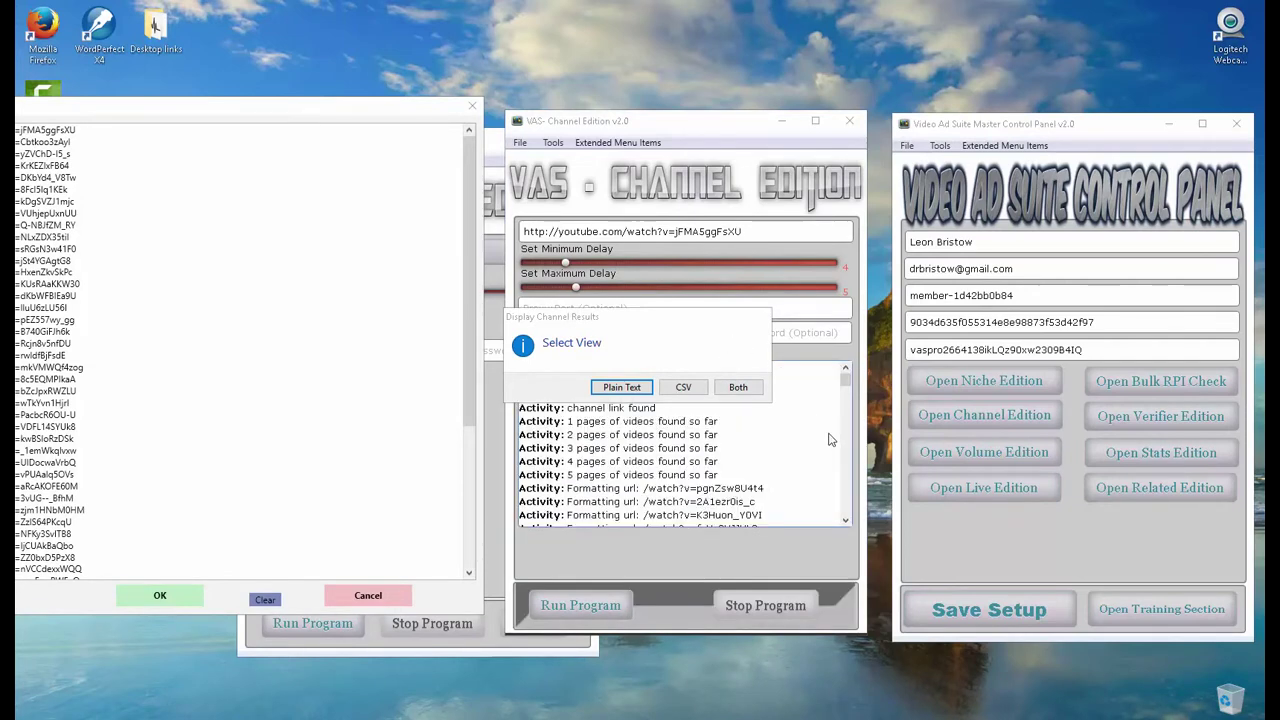
Step: Review the Channel Edition activity log down to its last entry and back up to its beginning
left_click(846, 520)
scroll(846, 517, "down", 15)
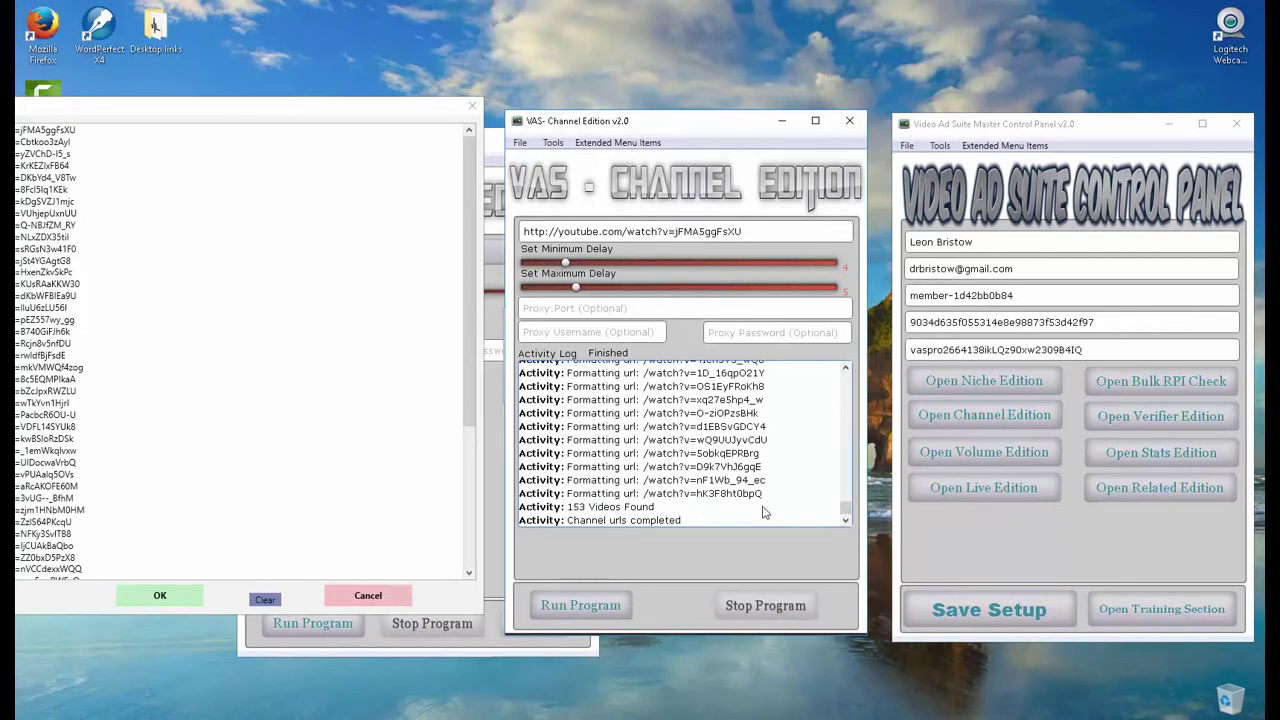
left_click(845, 369)
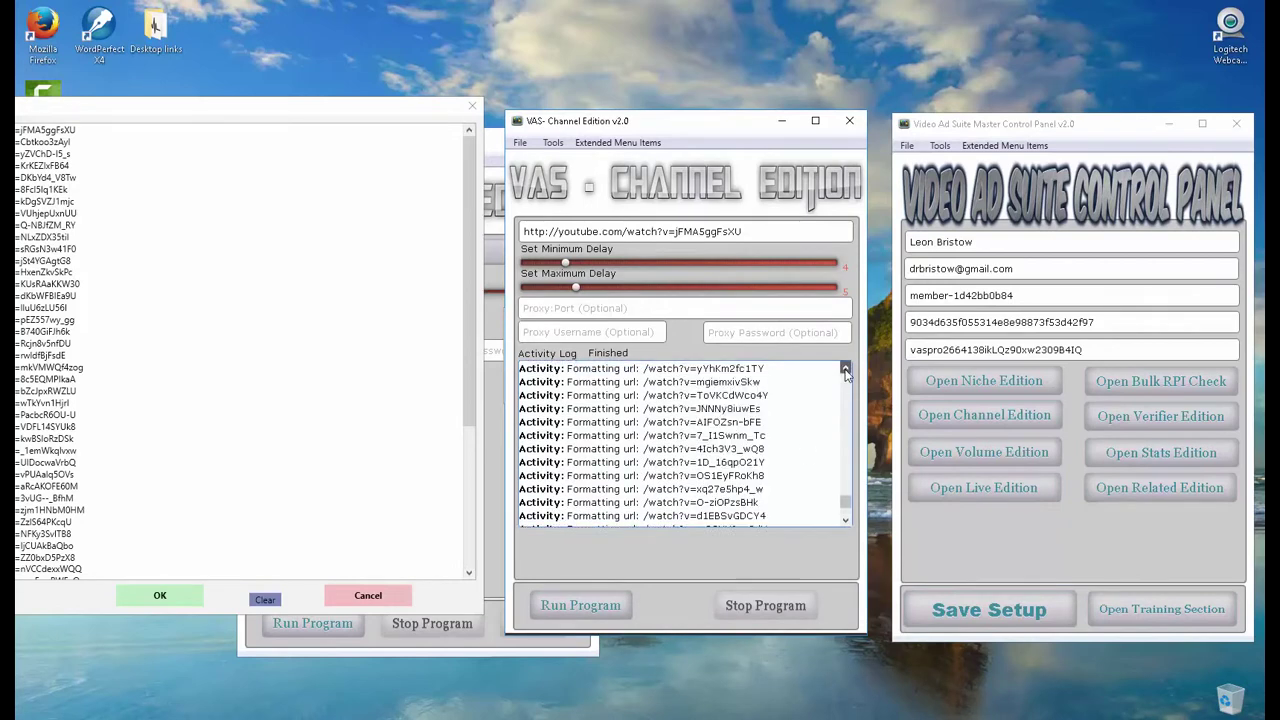
left_click_drag(845, 371, 846, 373)
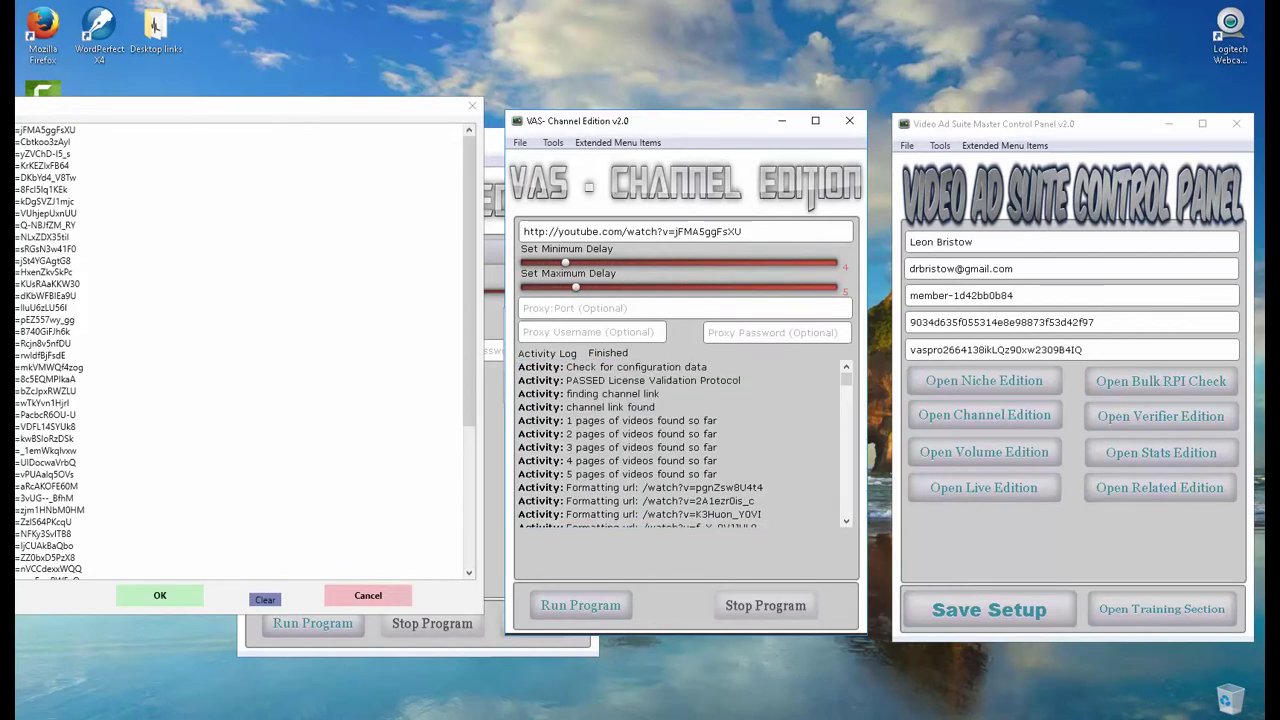
Step: Display the channel results as CSV in a maximized window, widen column A to fit the full URLs, and close the results
left_click(690, 680)
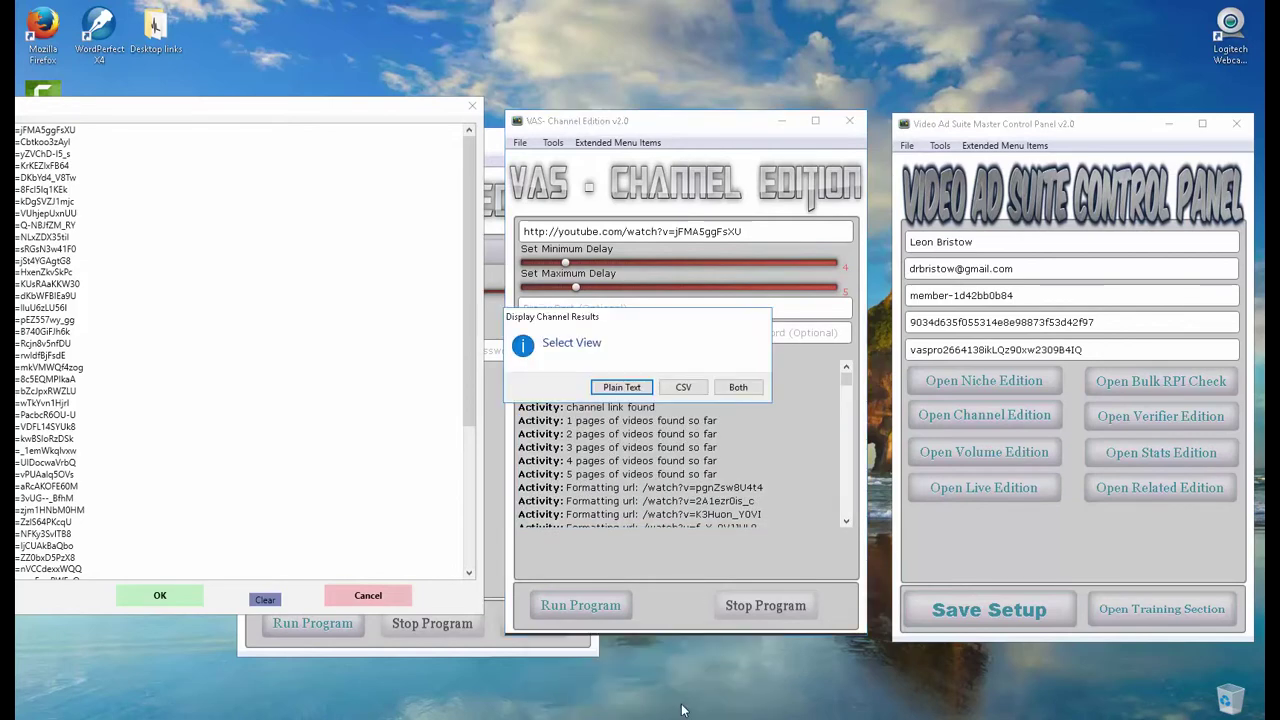
left_click(697, 389)
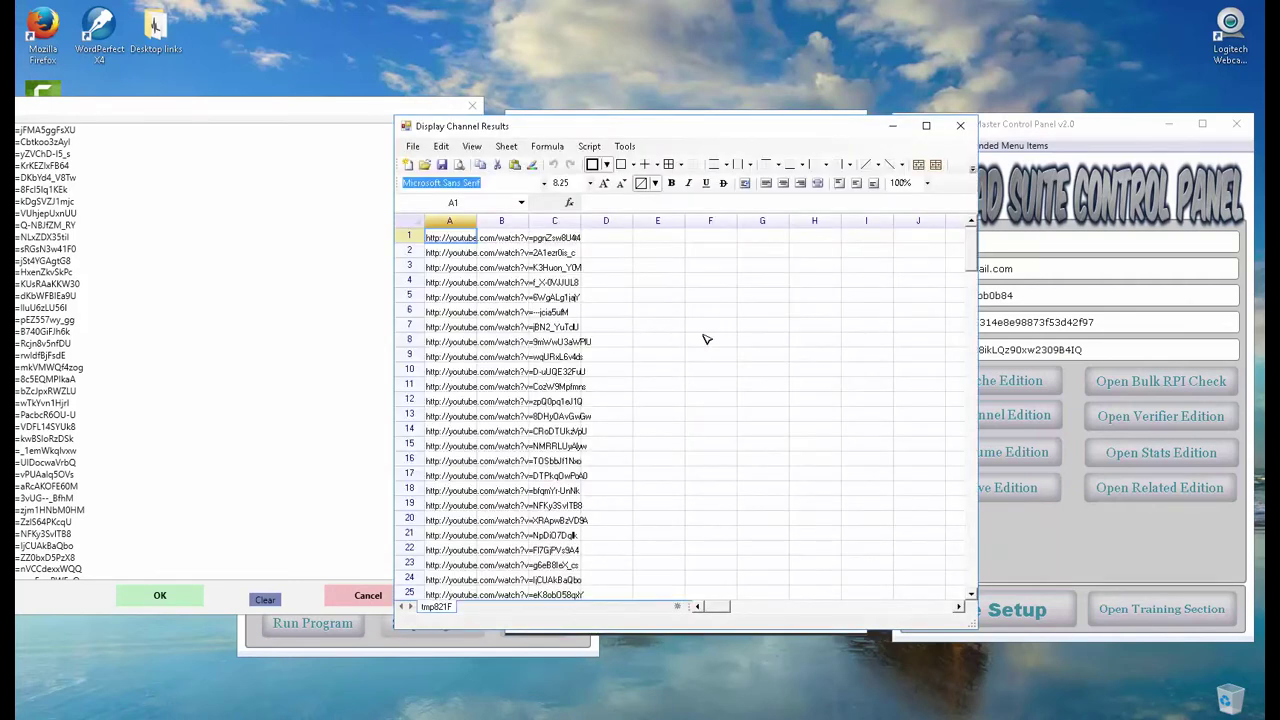
left_click(926, 126)
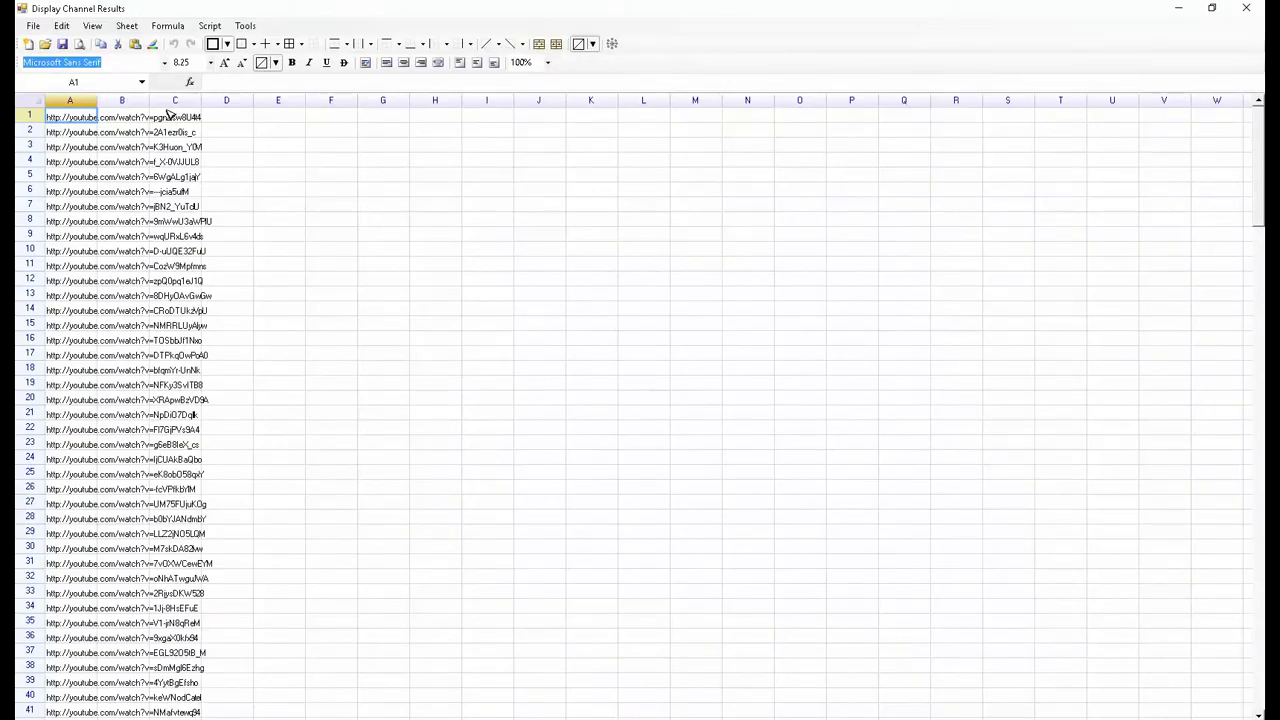
left_click_drag(97, 103, 241, 92)
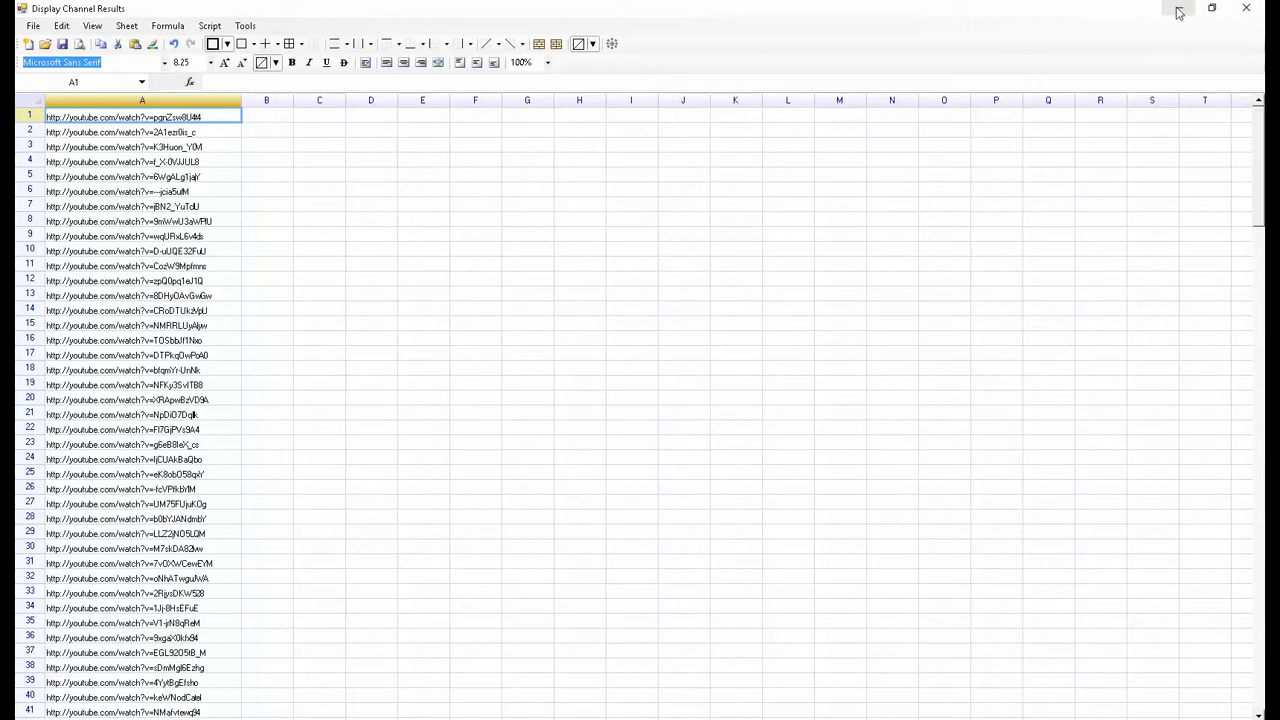
left_click(1242, 12)
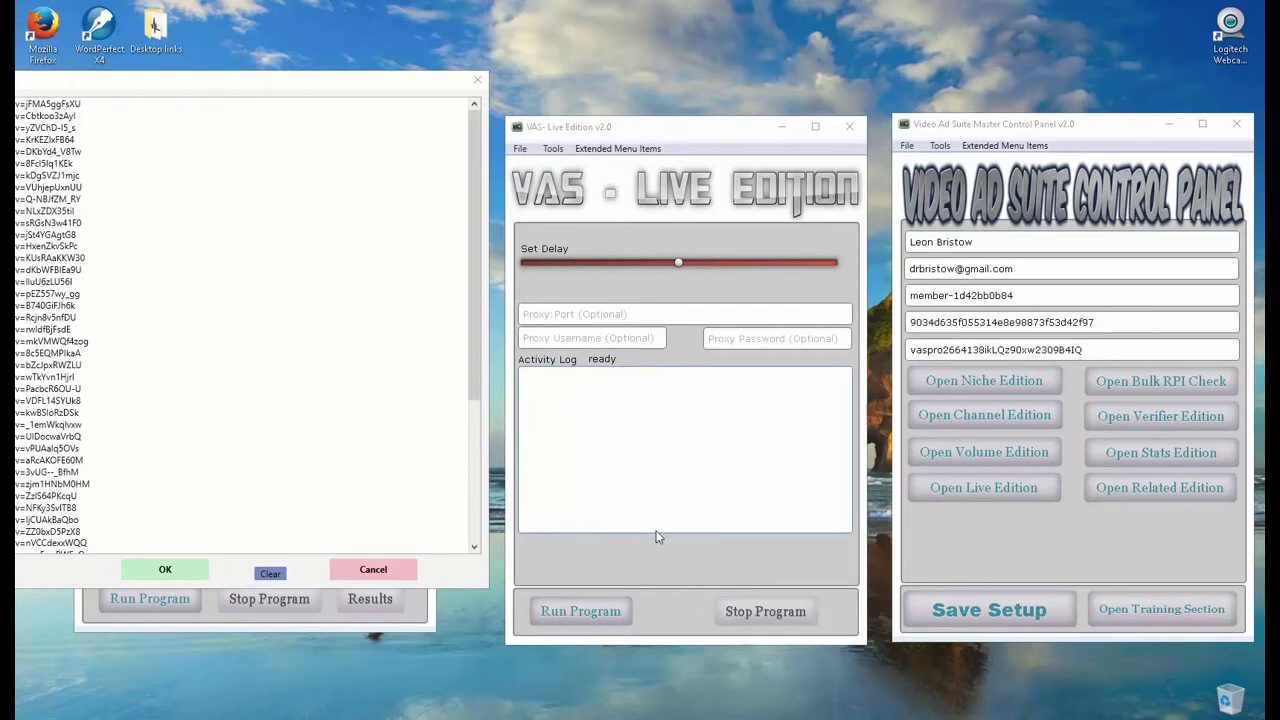
Step: Run the Live Edition and review its high traffic video results as plain text to the end of the list, closing them when done
left_click(594, 620)
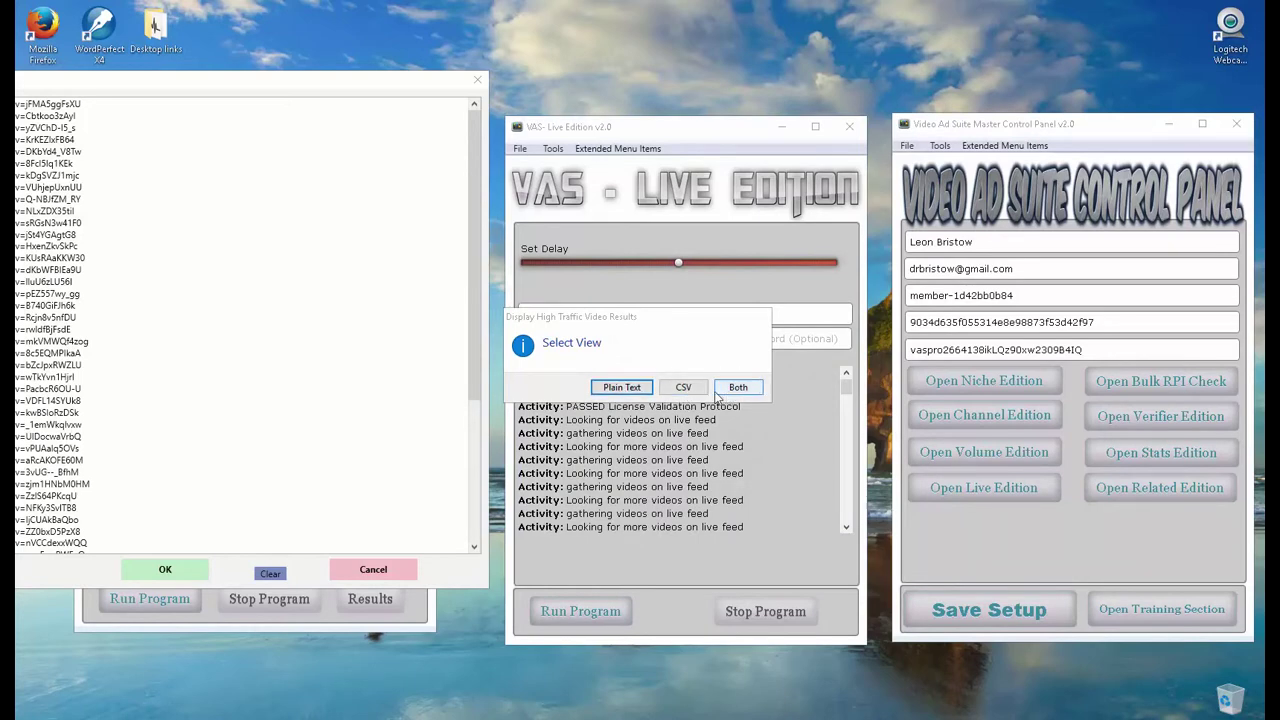
left_click(631, 391)
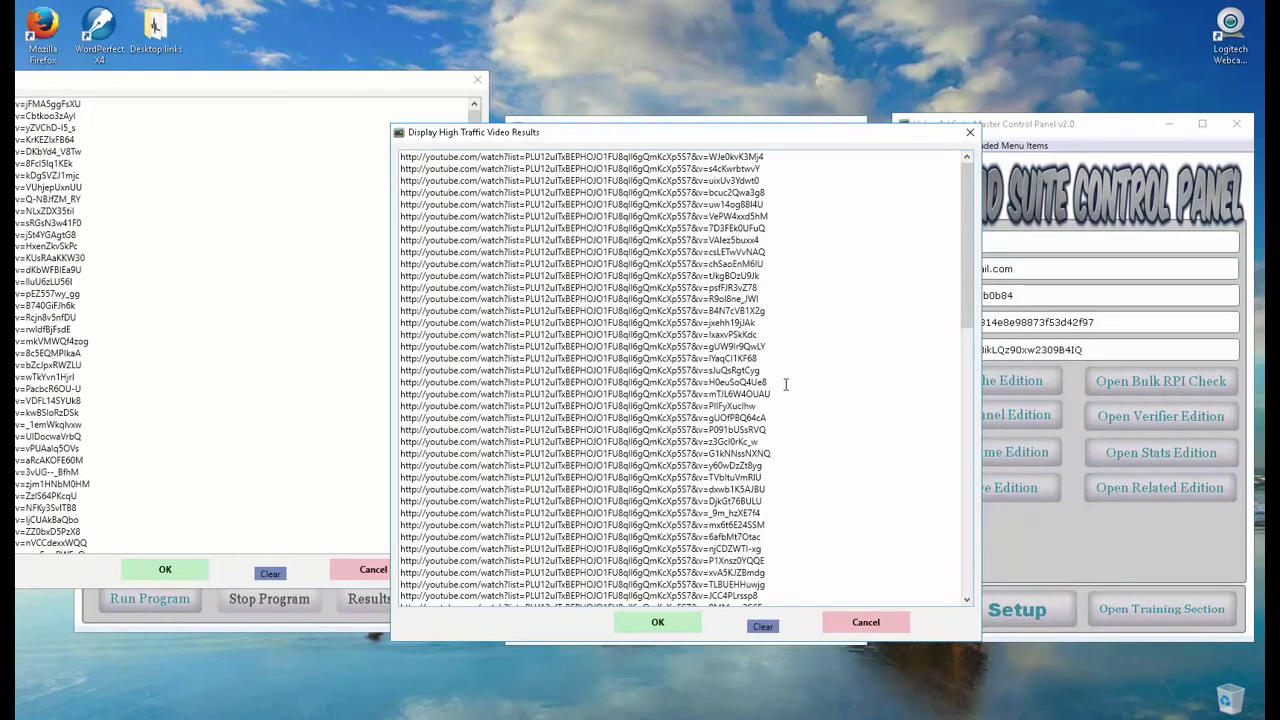
left_click(966, 599)
left_click(966, 599)
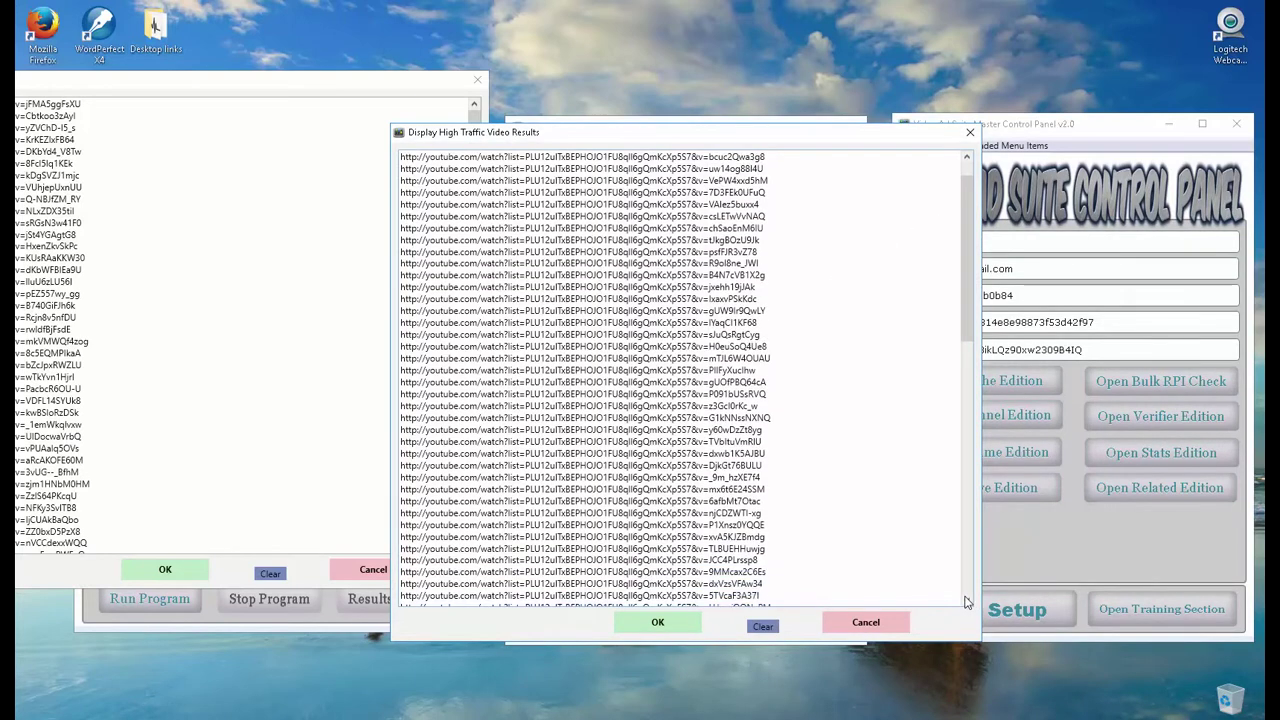
left_click_drag(966, 601, 966, 601)
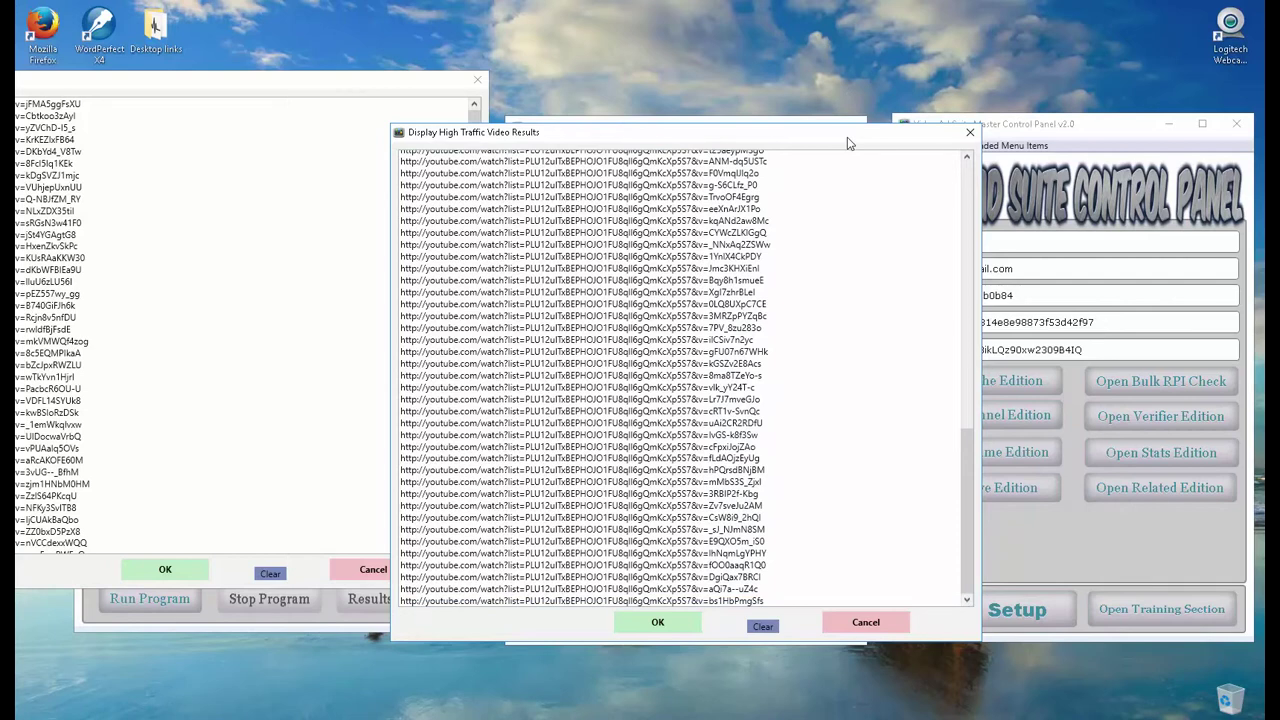
left_click(969, 133)
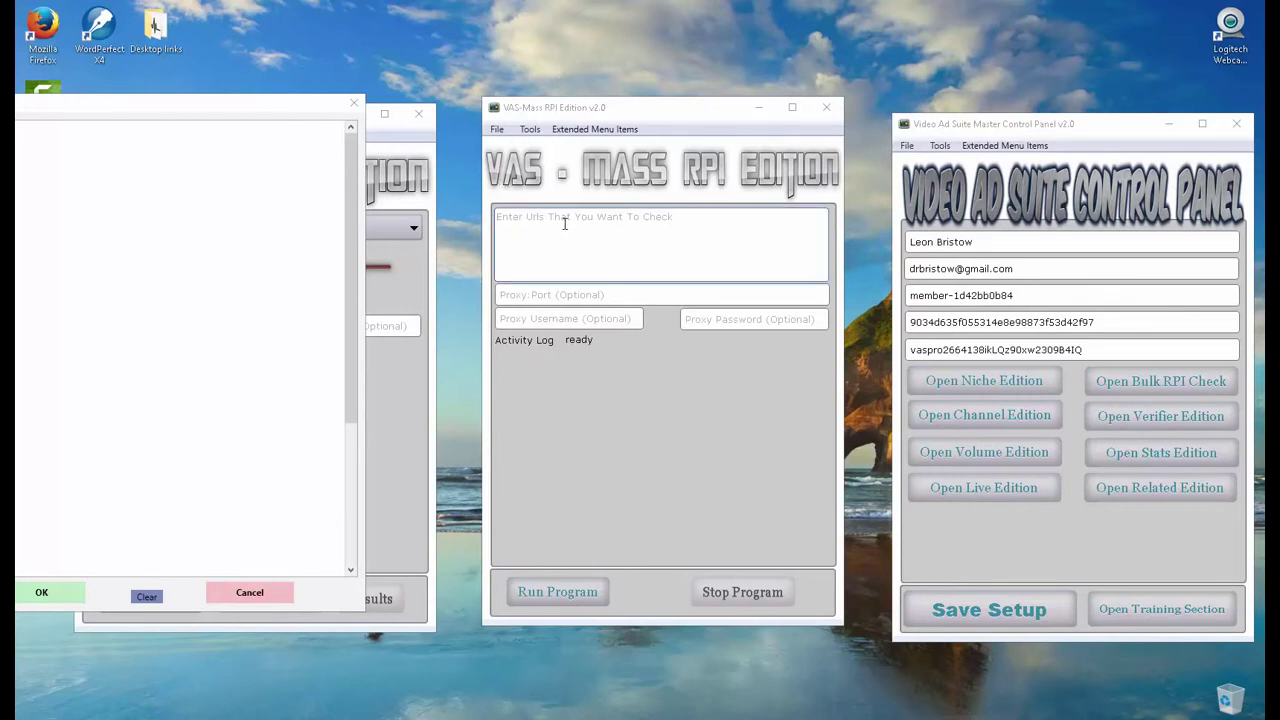
Step: Paste the copied video URLs into the Mass RPI Edition, run the check, and widen the URL column of the results
left_click(514, 222)
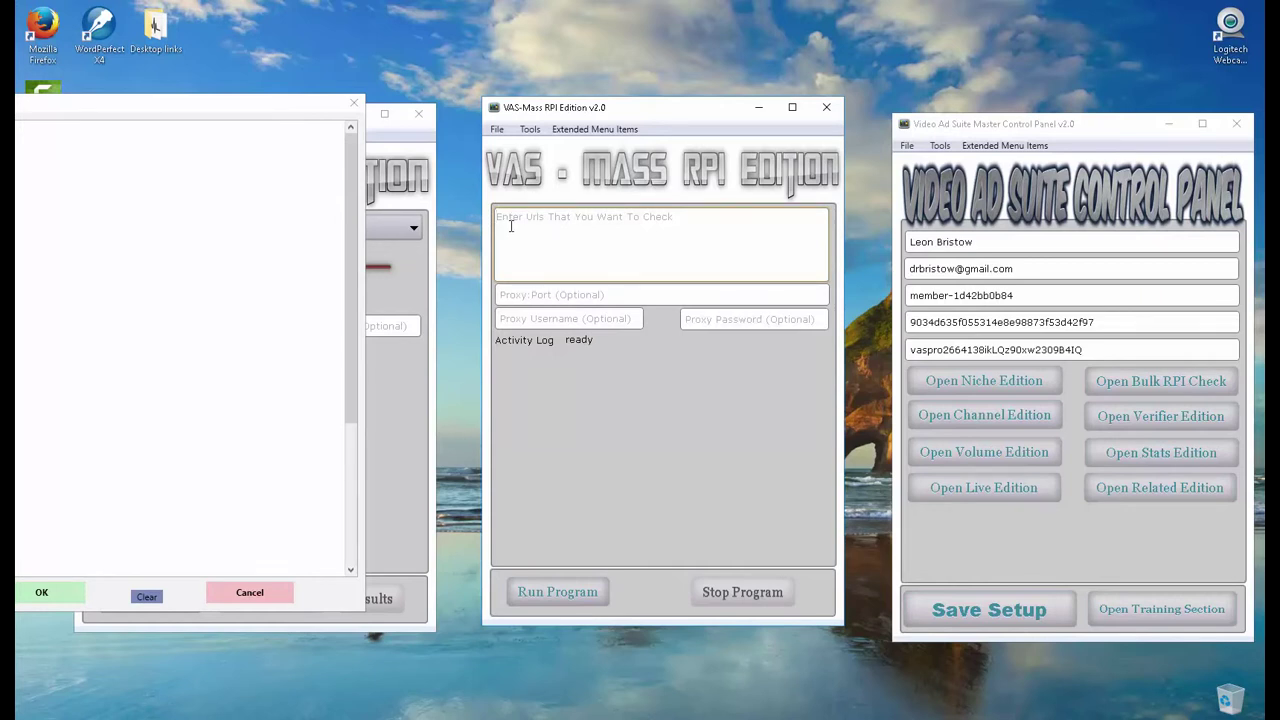
right_click(511, 226)
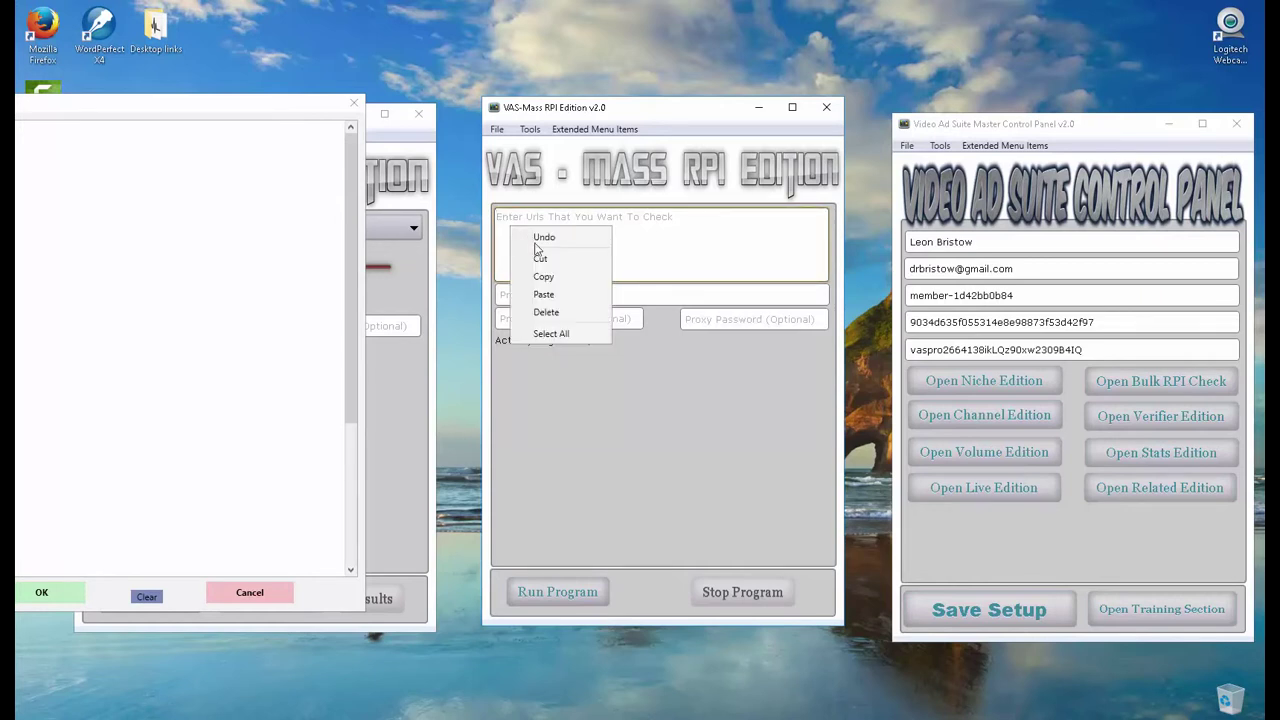
left_click(546, 292)
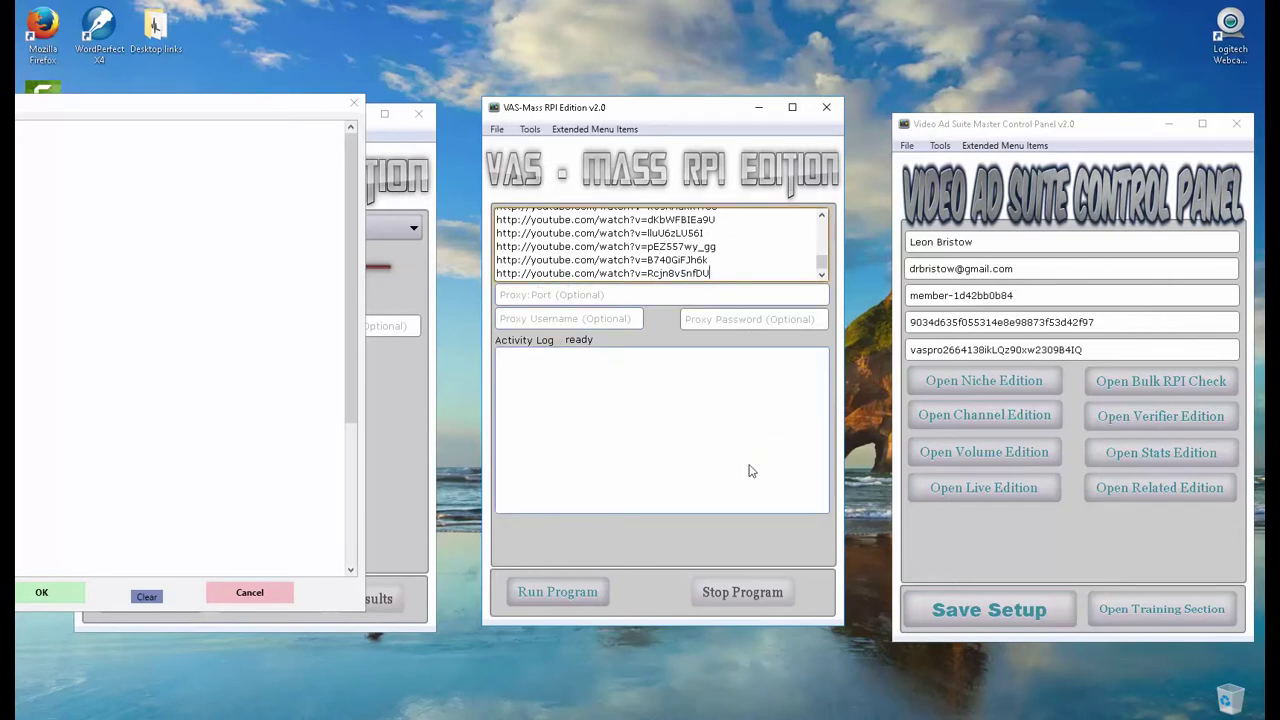
left_click(585, 596)
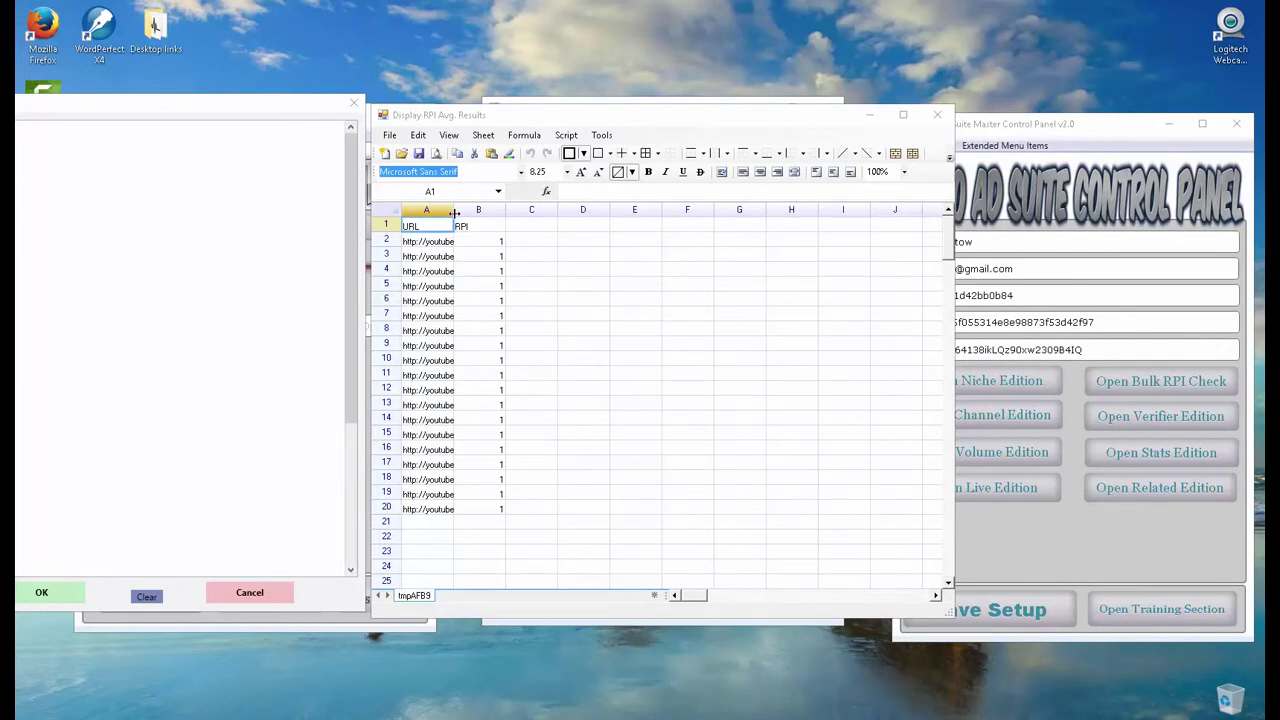
left_click_drag(455, 213, 527, 213)
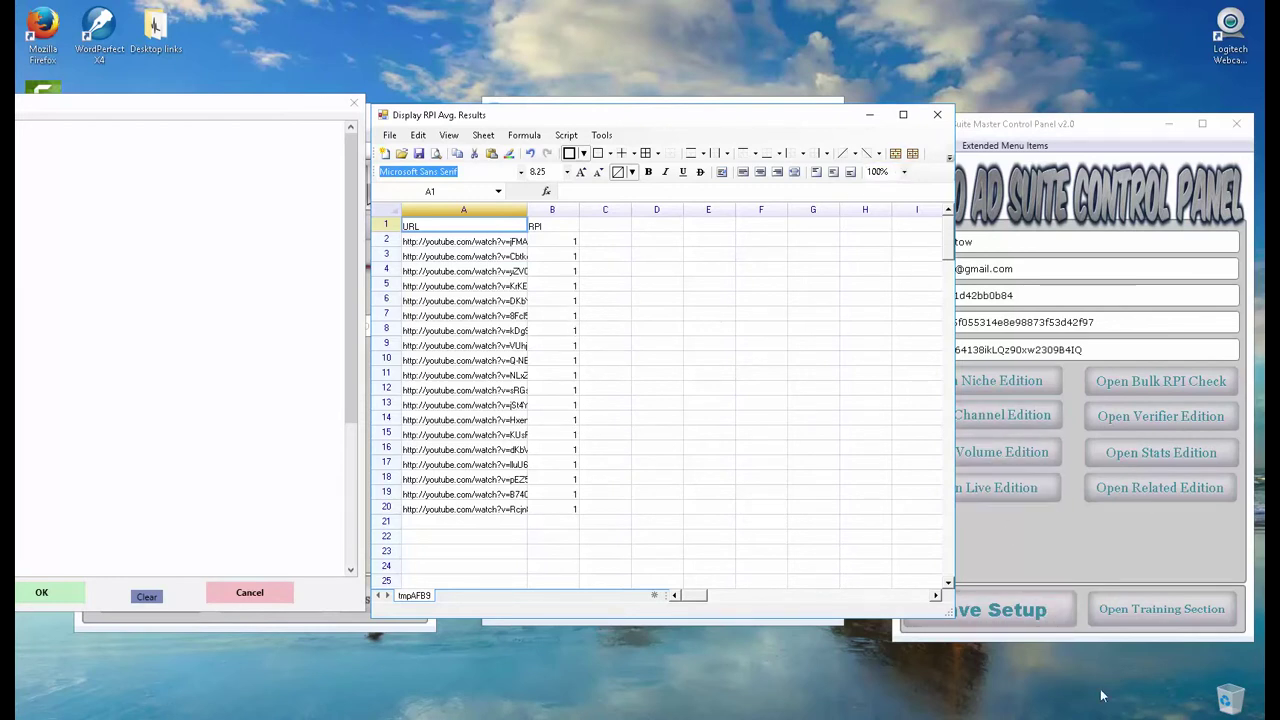
Step: Close the RPI results and run the Verifier Edition
key("alt+F4")
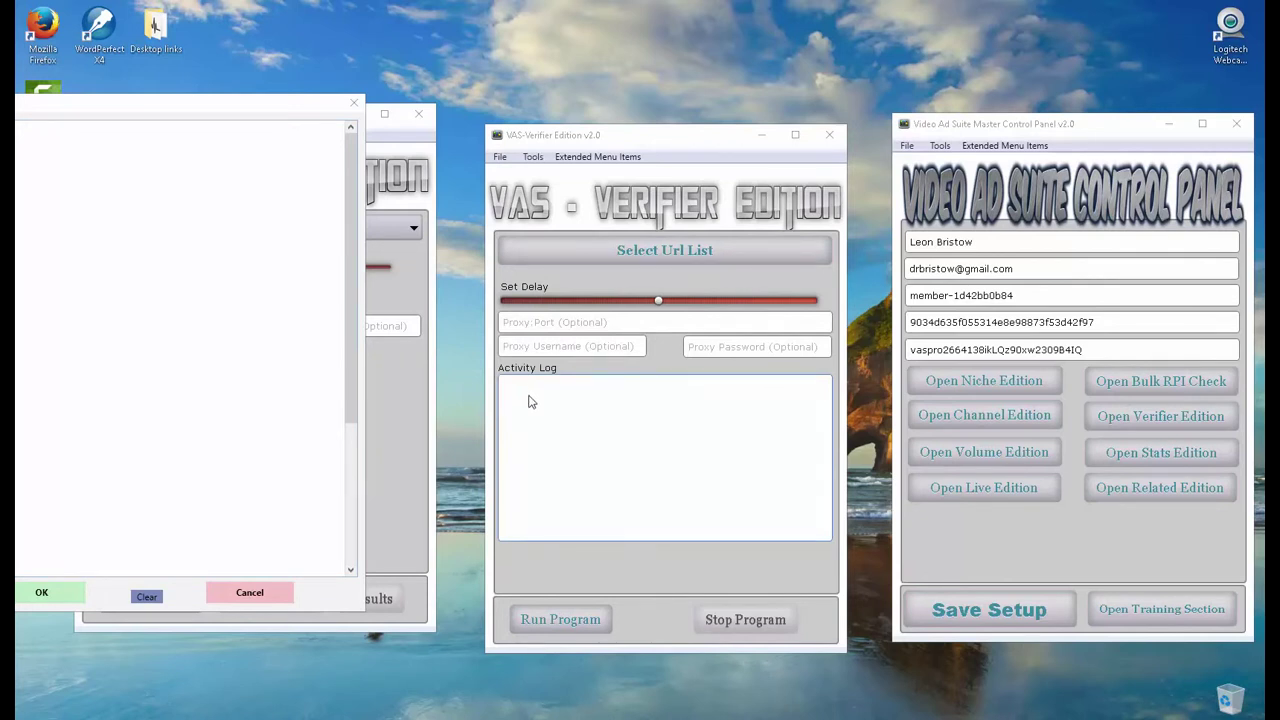
left_click(591, 623)
left_click(593, 624)
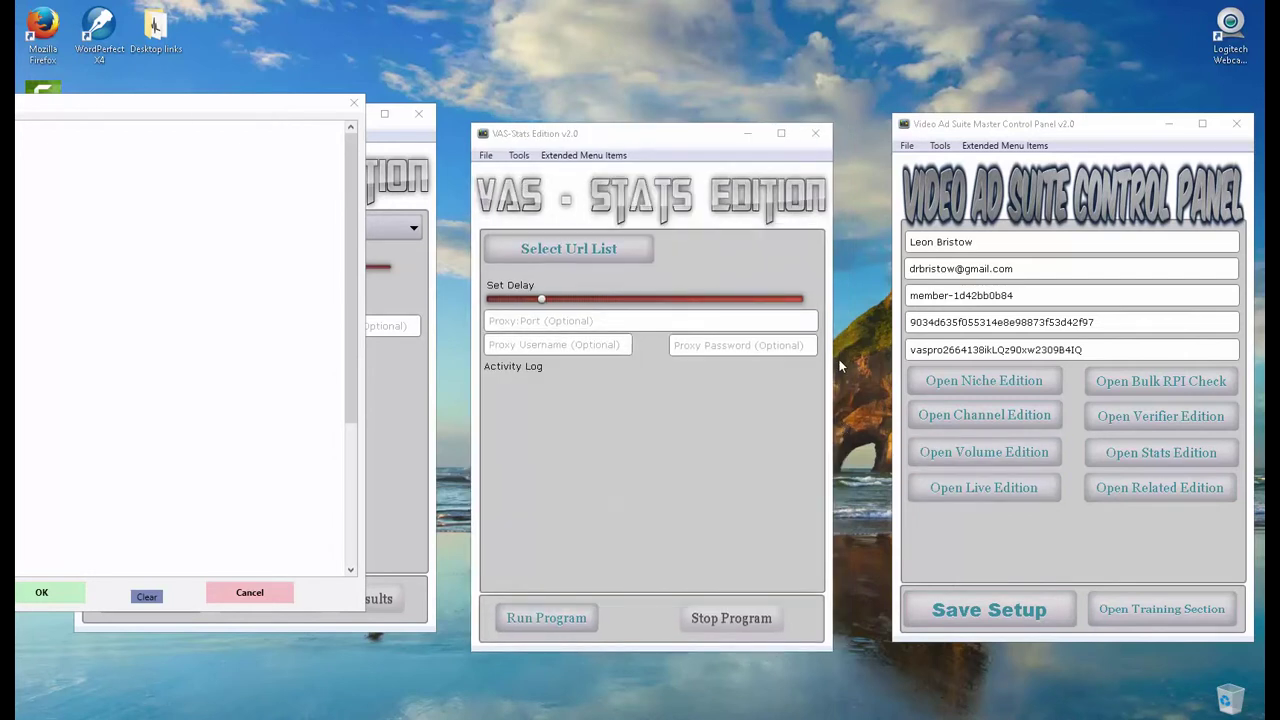
Step: Run the Stats Edition and display its results as plain text
left_click(571, 620)
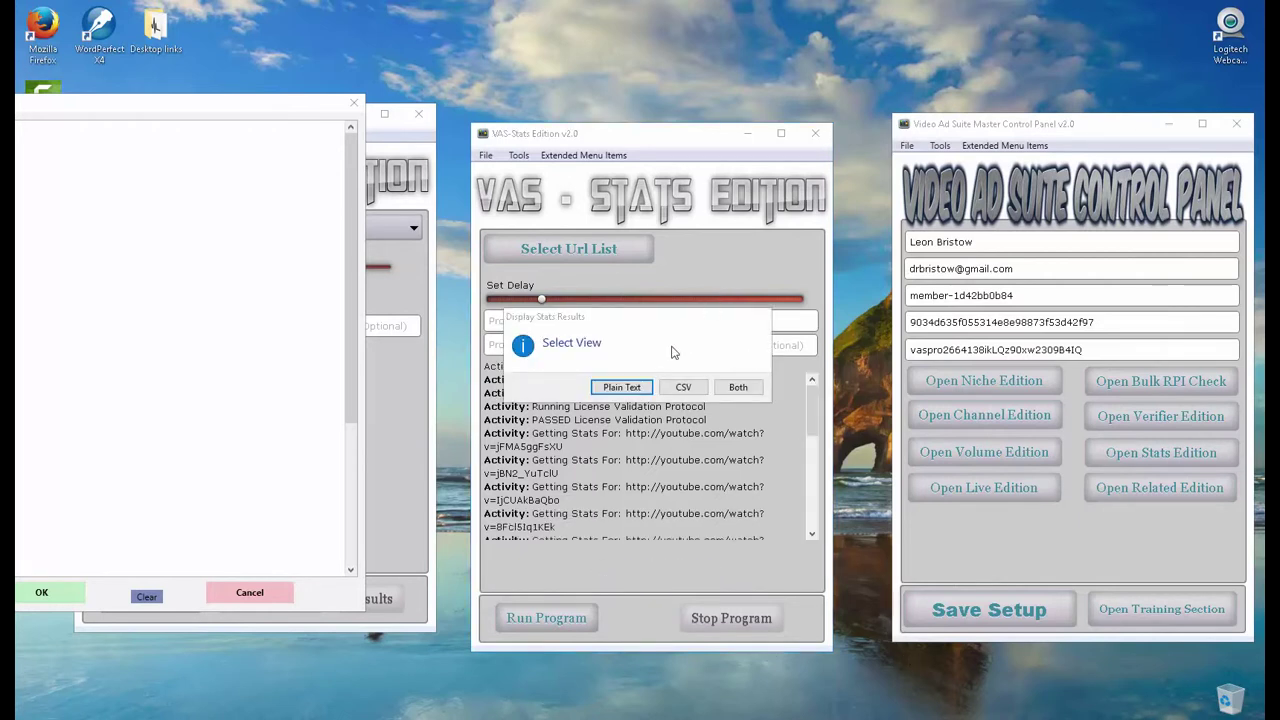
left_click(632, 389)
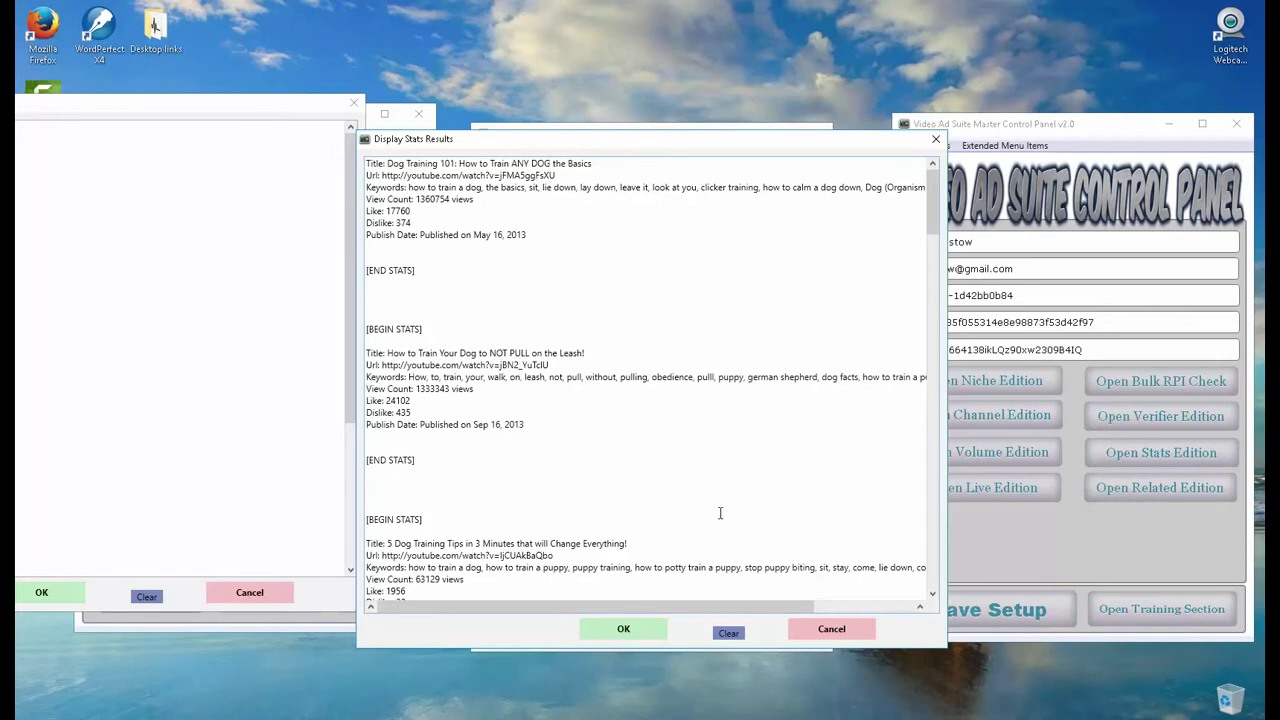
Step: Review the title, keywords, view count, likes, dislikes and publish date of each video in the stats results
left_click(932, 594)
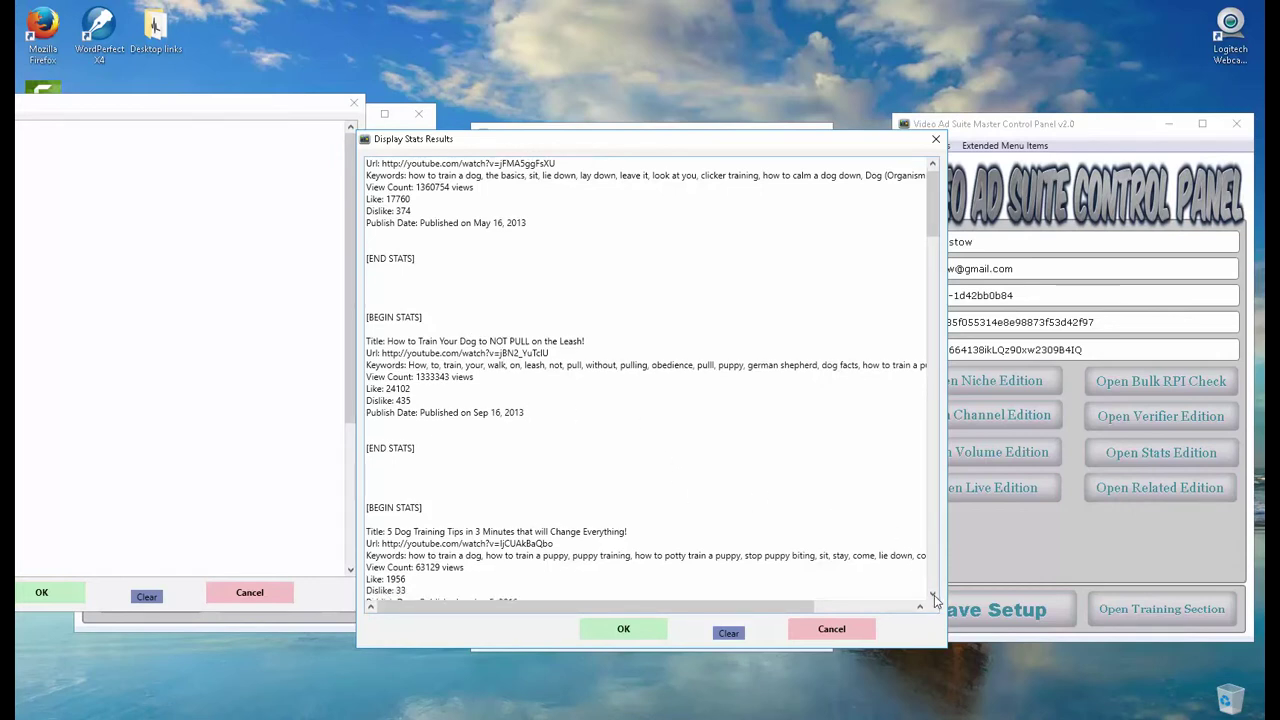
left_click(932, 594)
left_click(932, 594)
left_click(932, 594)
left_click(932, 594)
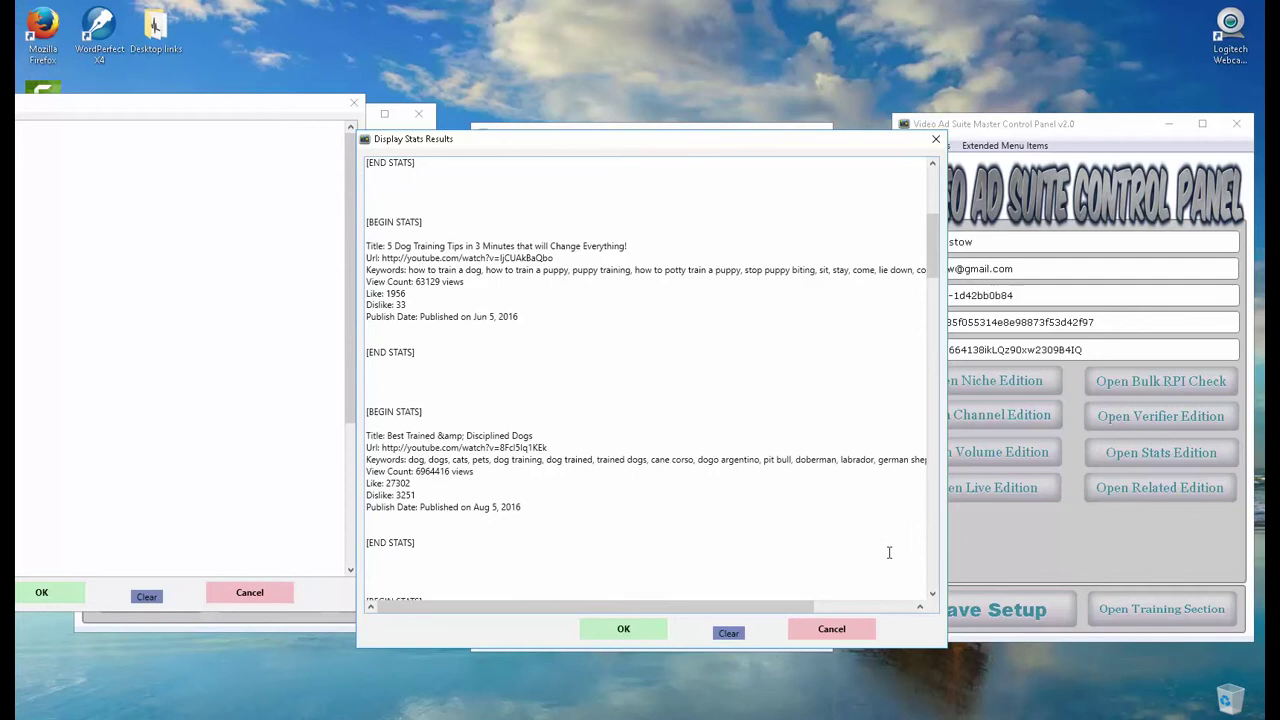
left_click(932, 594)
left_click(932, 594)
left_click(932, 594)
scroll(935, 597, "down", 14)
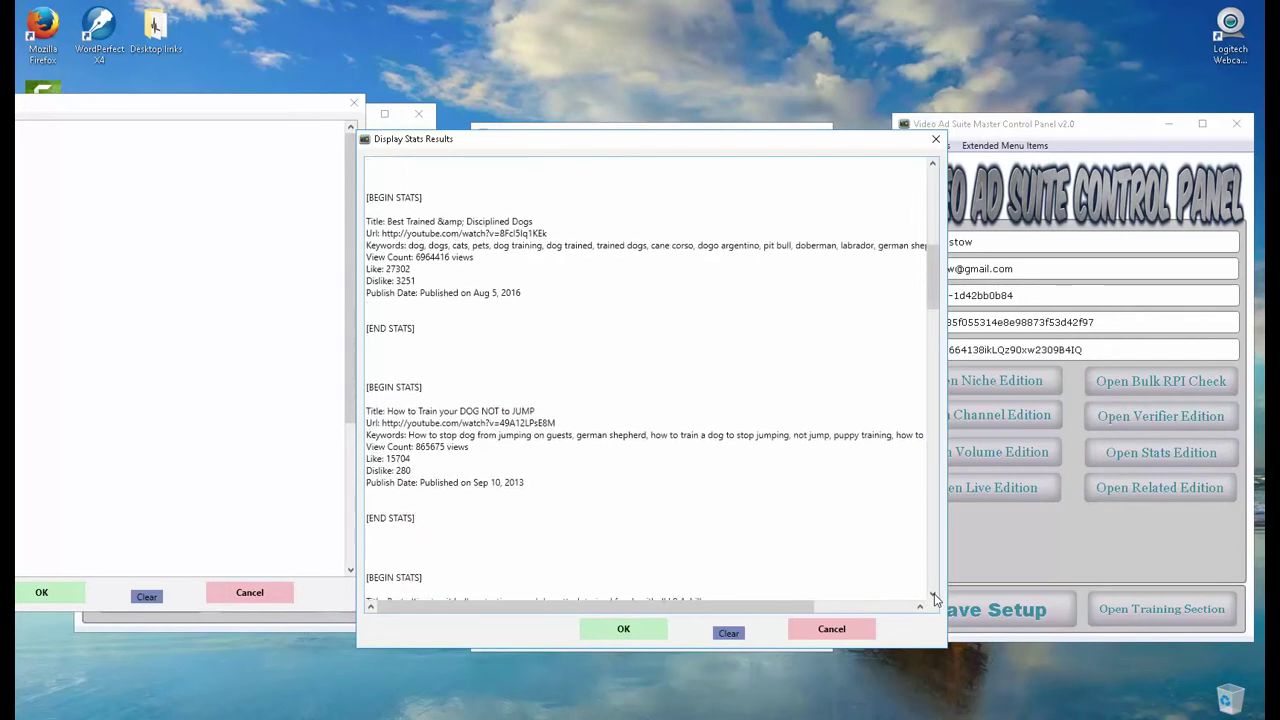
scroll(935, 597, "down", 3)
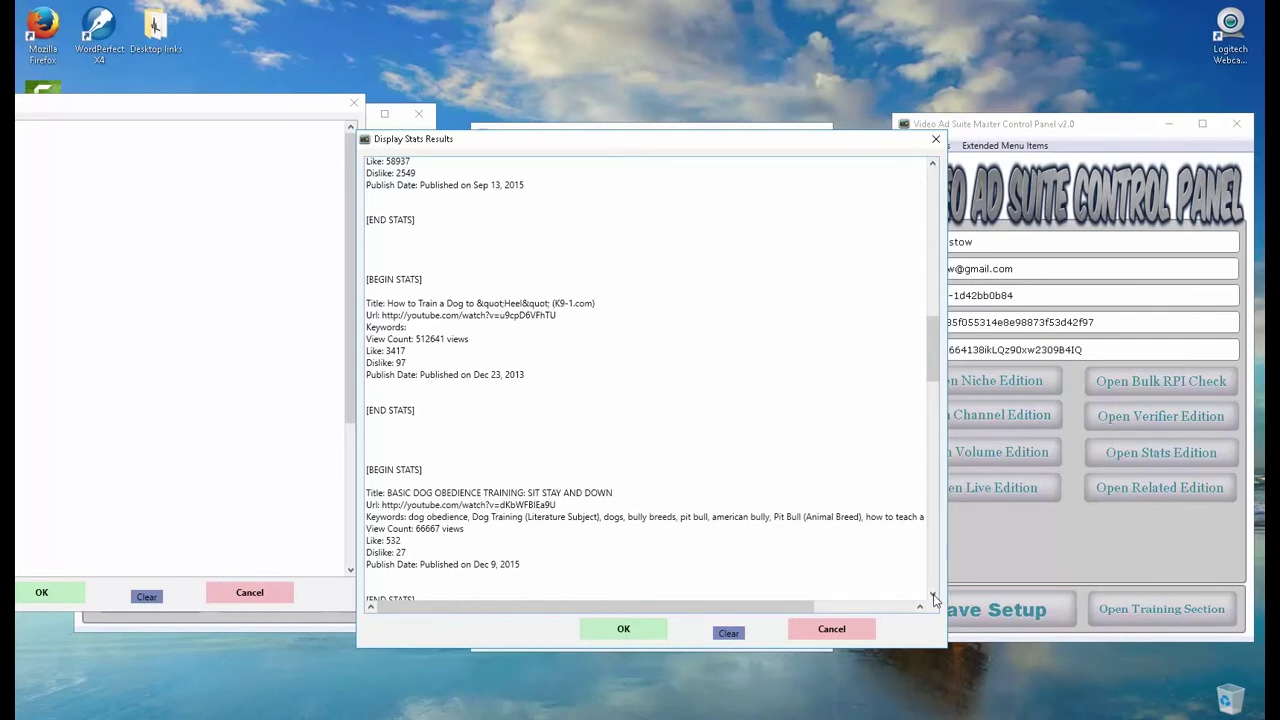
scroll(935, 597, "down", 5)
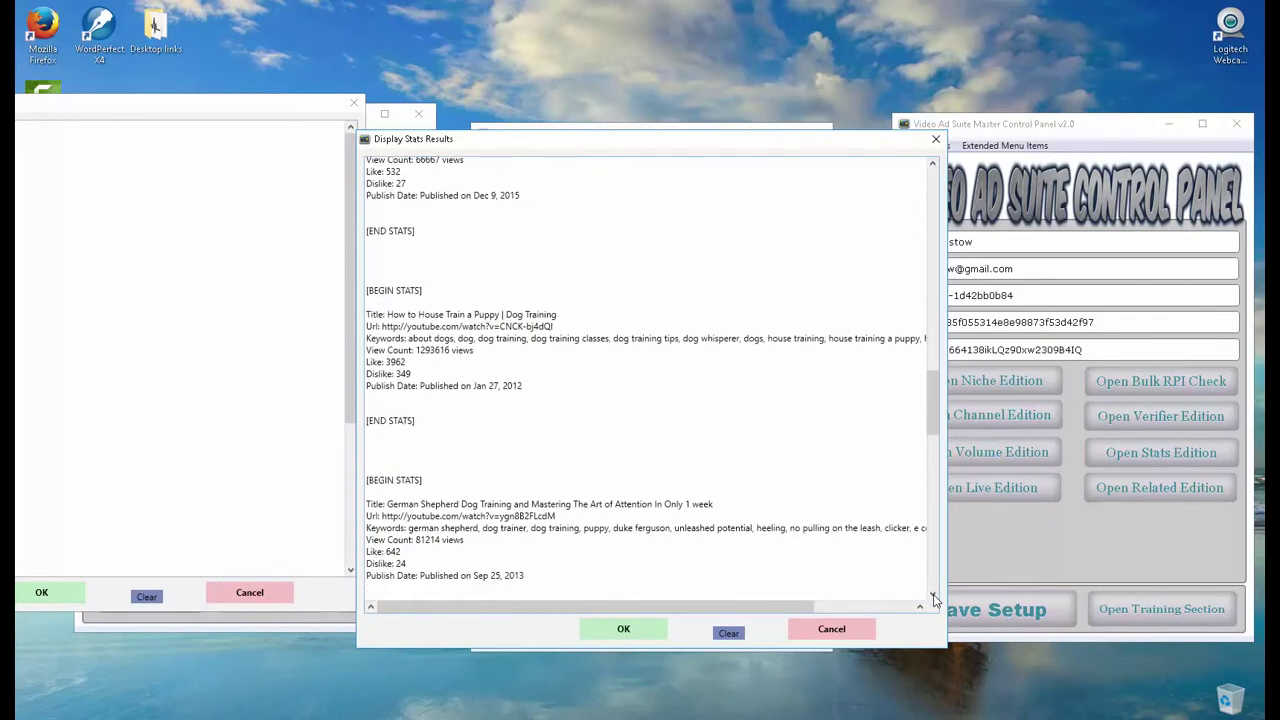
scroll(935, 597, "down", 7)
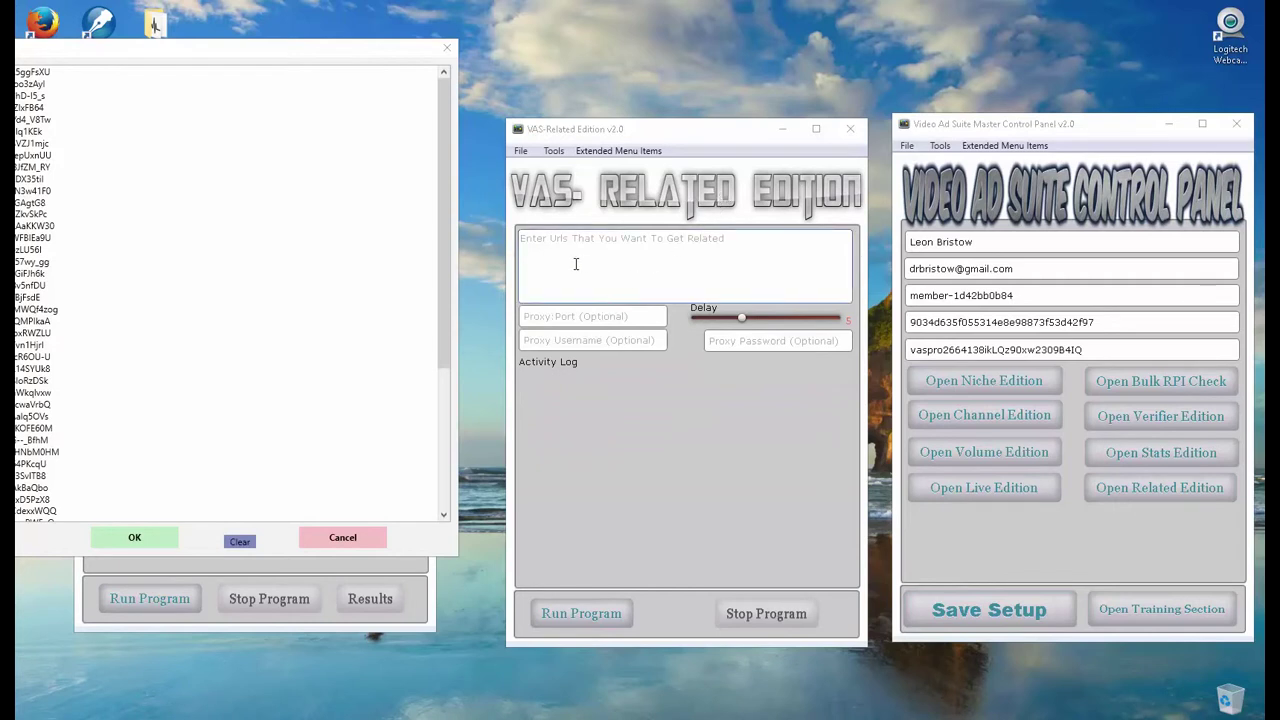
Step: Paste the two copied video URLs into the Related Edition, run it, and display the related ad placements as plain text
left_click(530, 240)
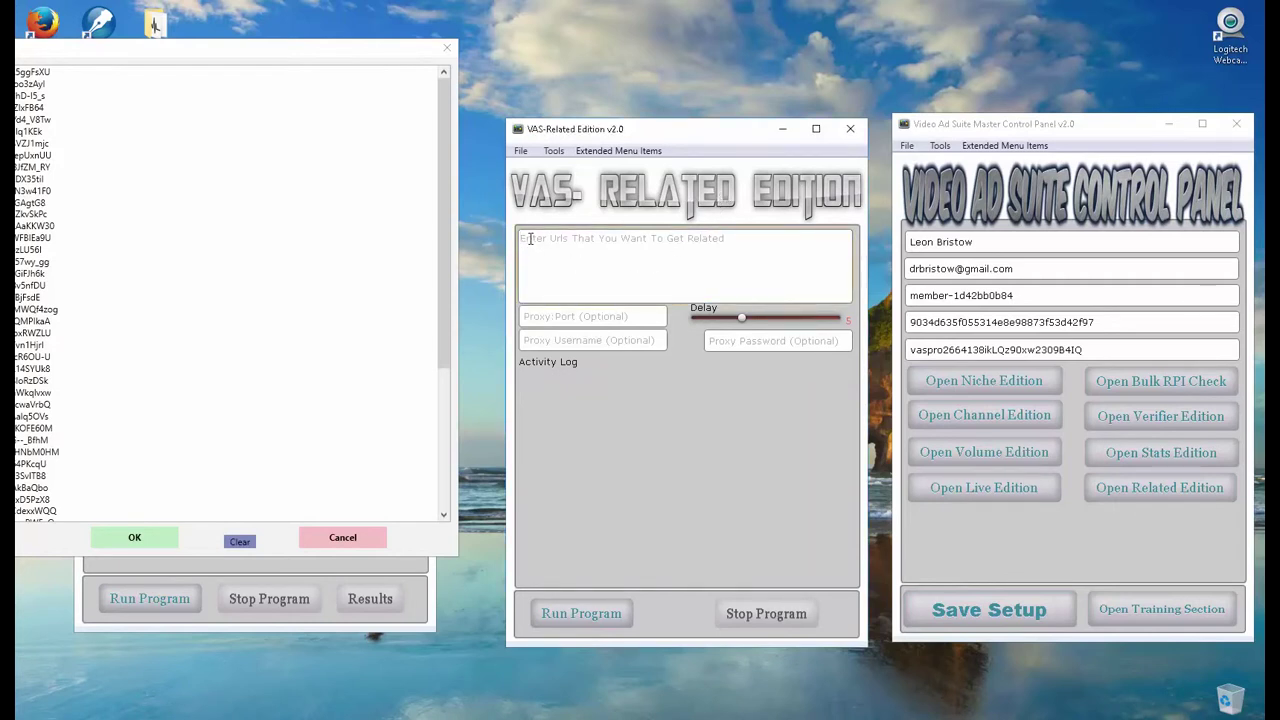
right_click(530, 240)
left_click(565, 303)
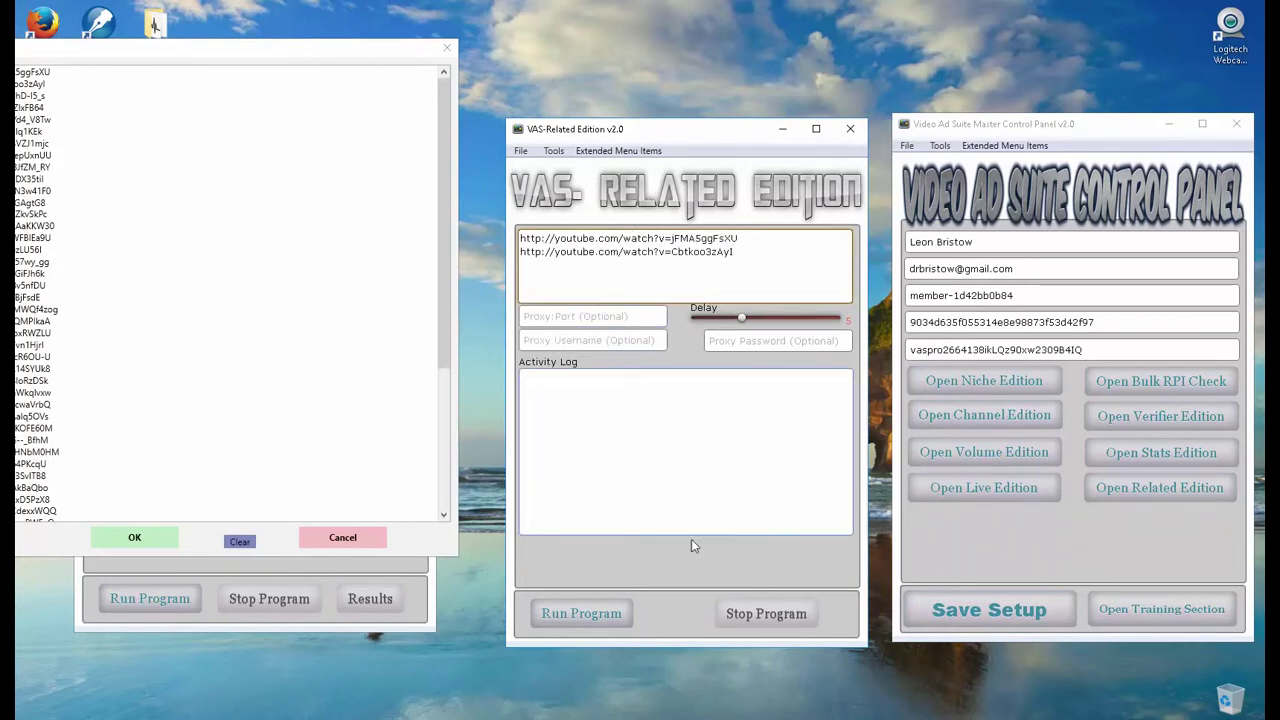
left_click(590, 614)
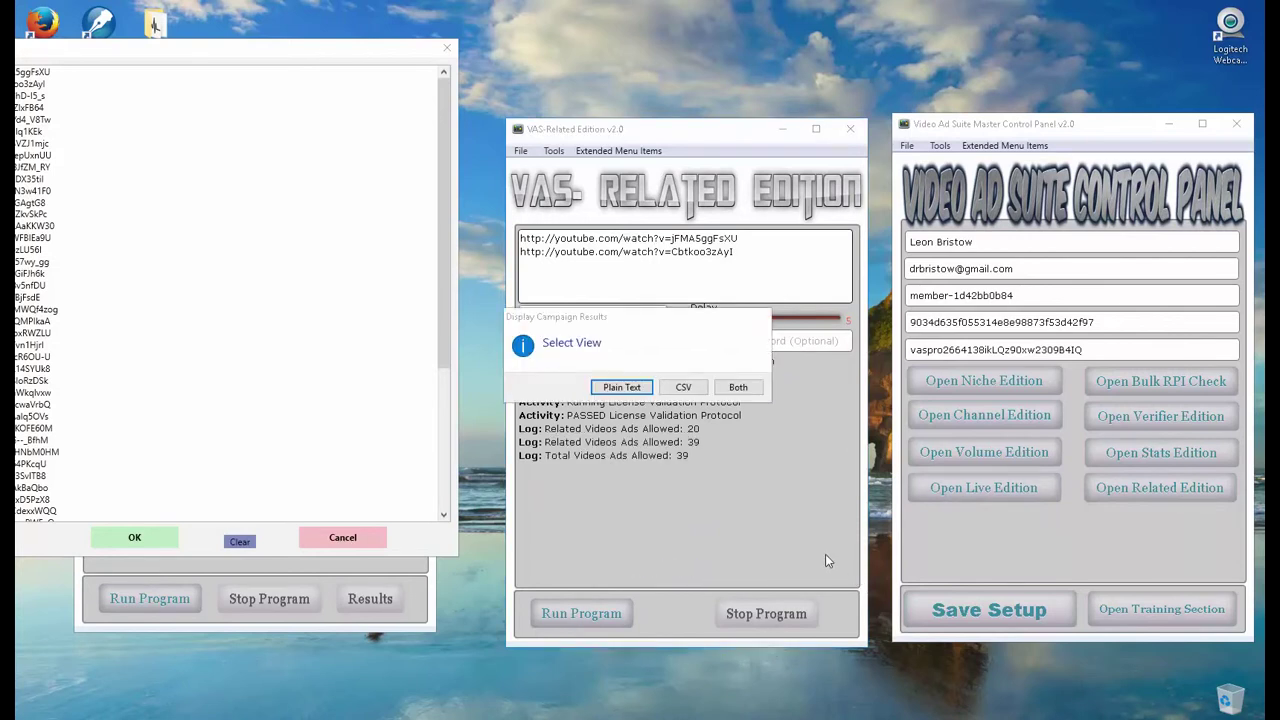
left_click(622, 387)
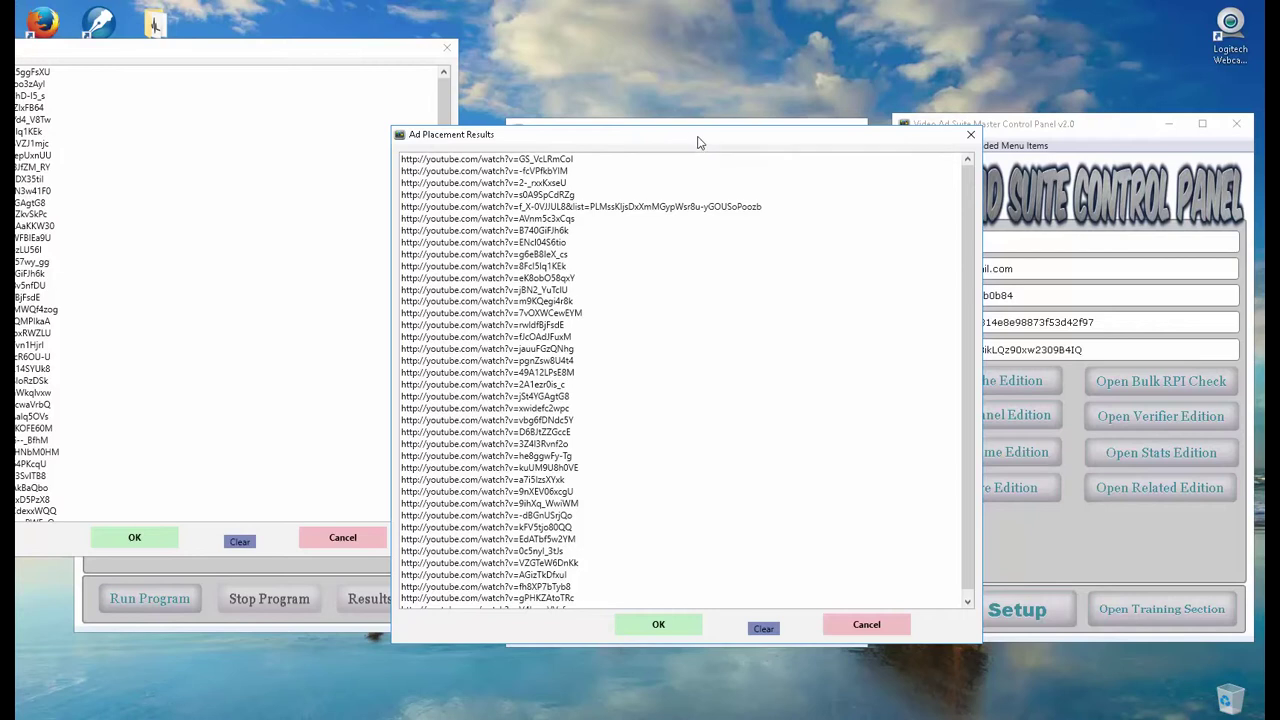
Step: Close the related ad placement results, the Related Edition, the remaining URL list and the Niche Edition, leaving only the control panel open
left_click_drag(686, 140, 586, 137)
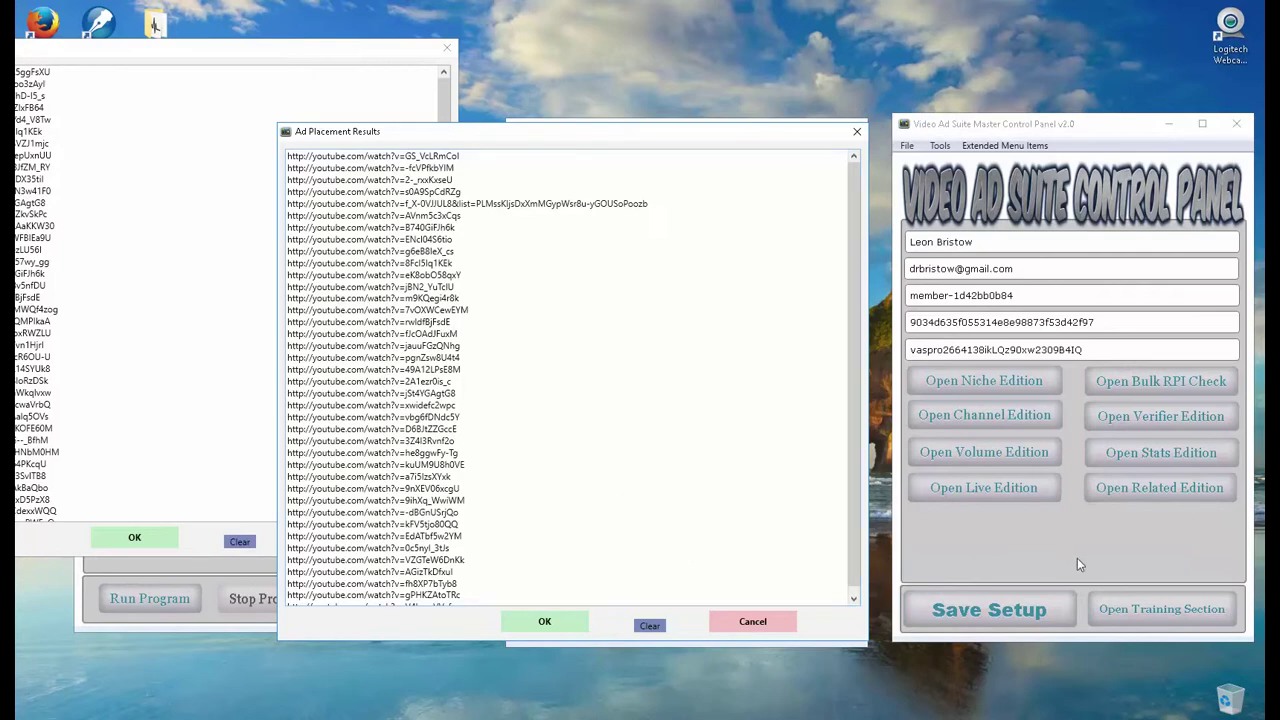
left_click(858, 133)
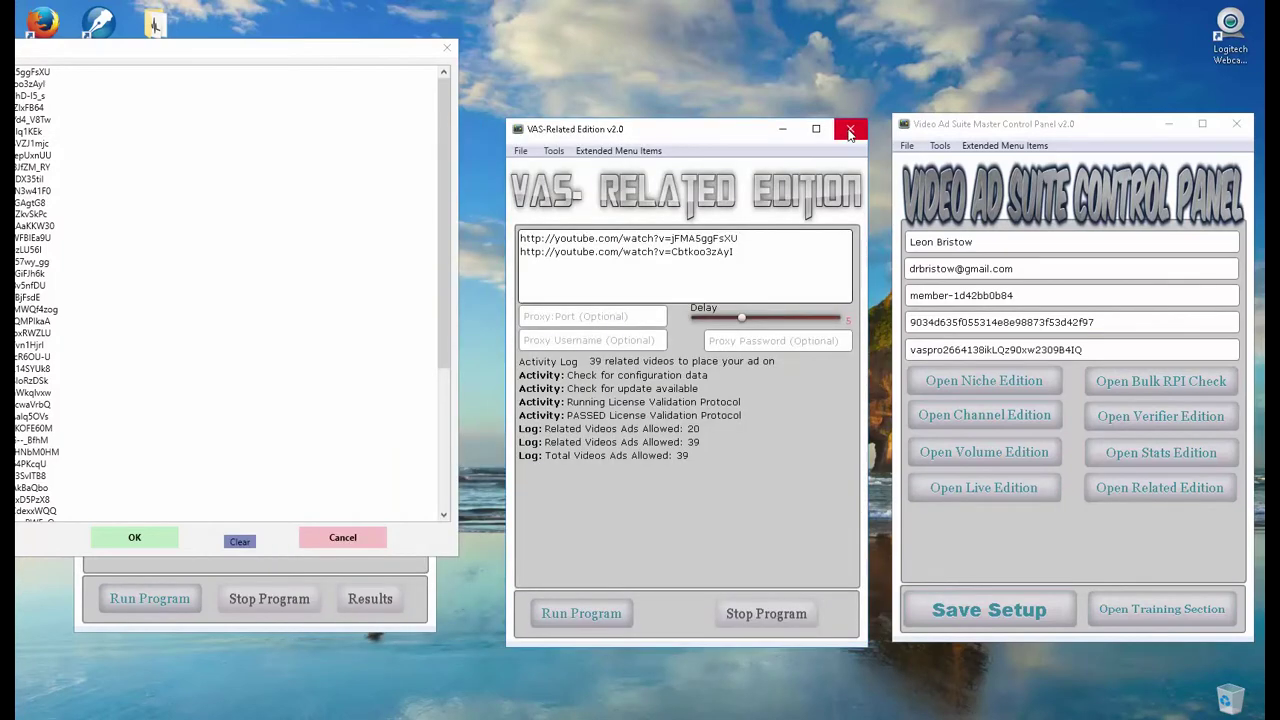
left_click(849, 133)
left_click(446, 46)
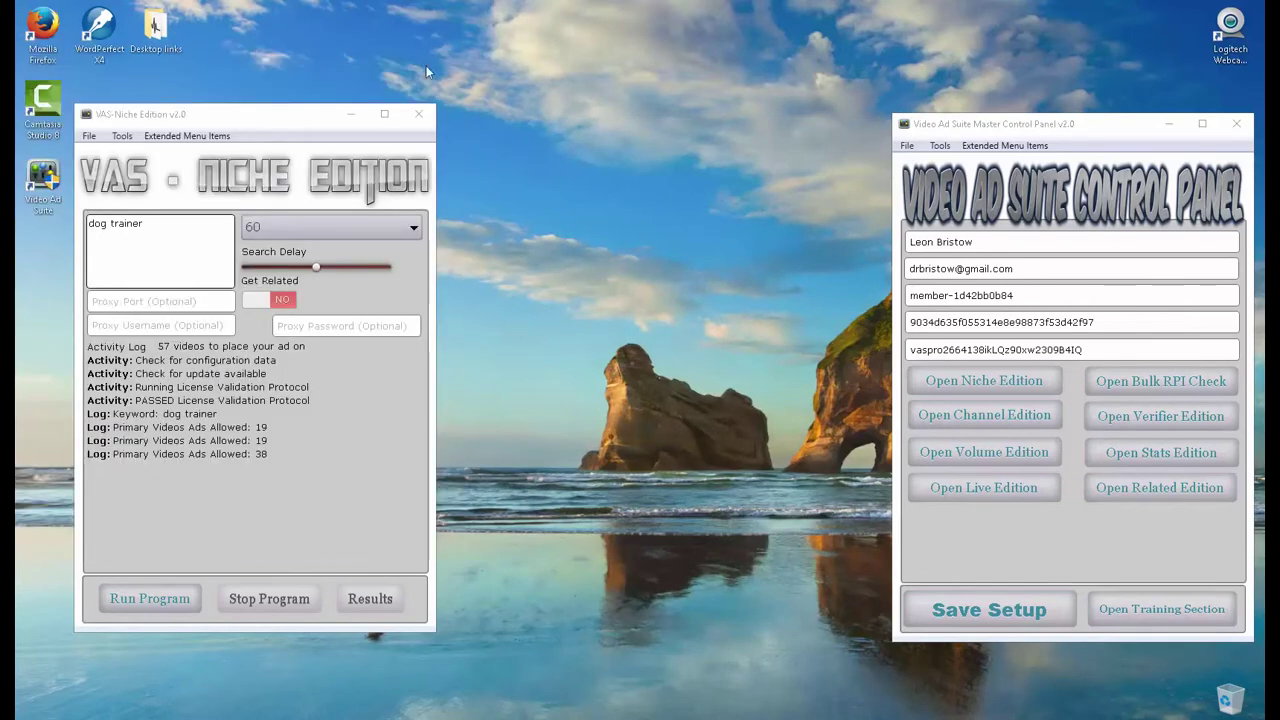
left_click(418, 113)
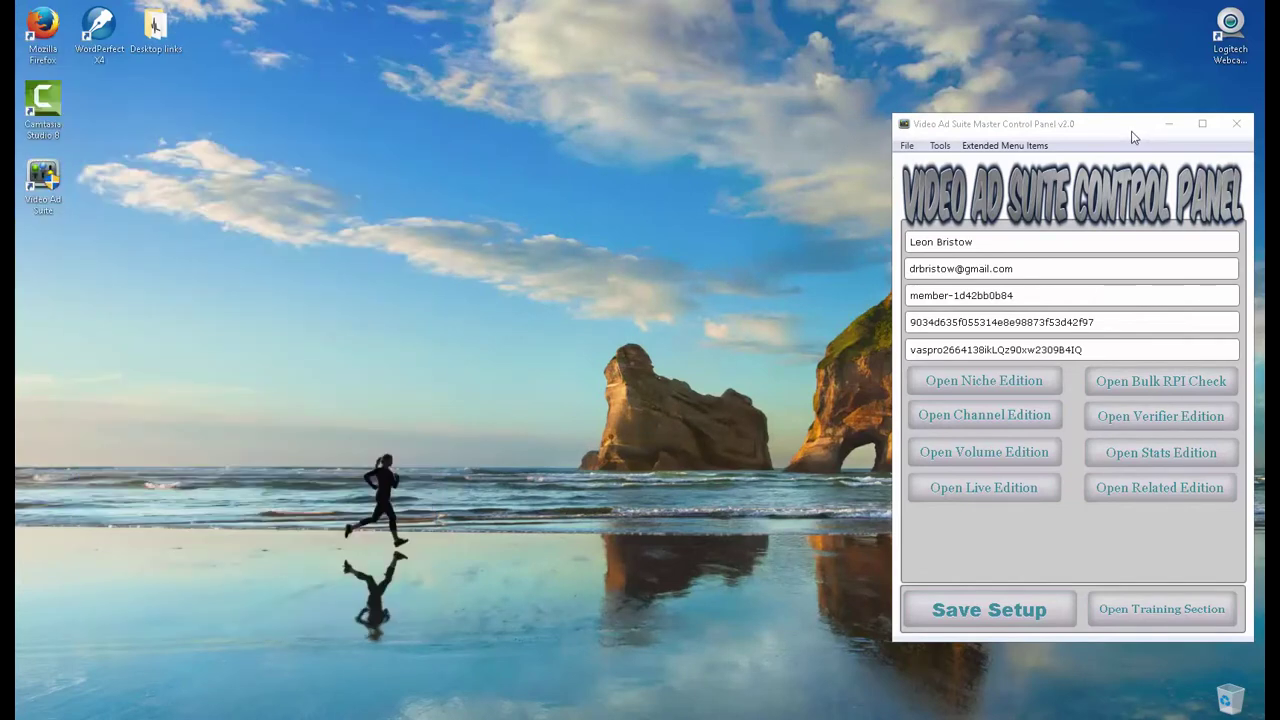
Step: Move the control panel to the middle of the desktop and look over its tools and extended items
left_click_drag(1133, 137, 688, 137)
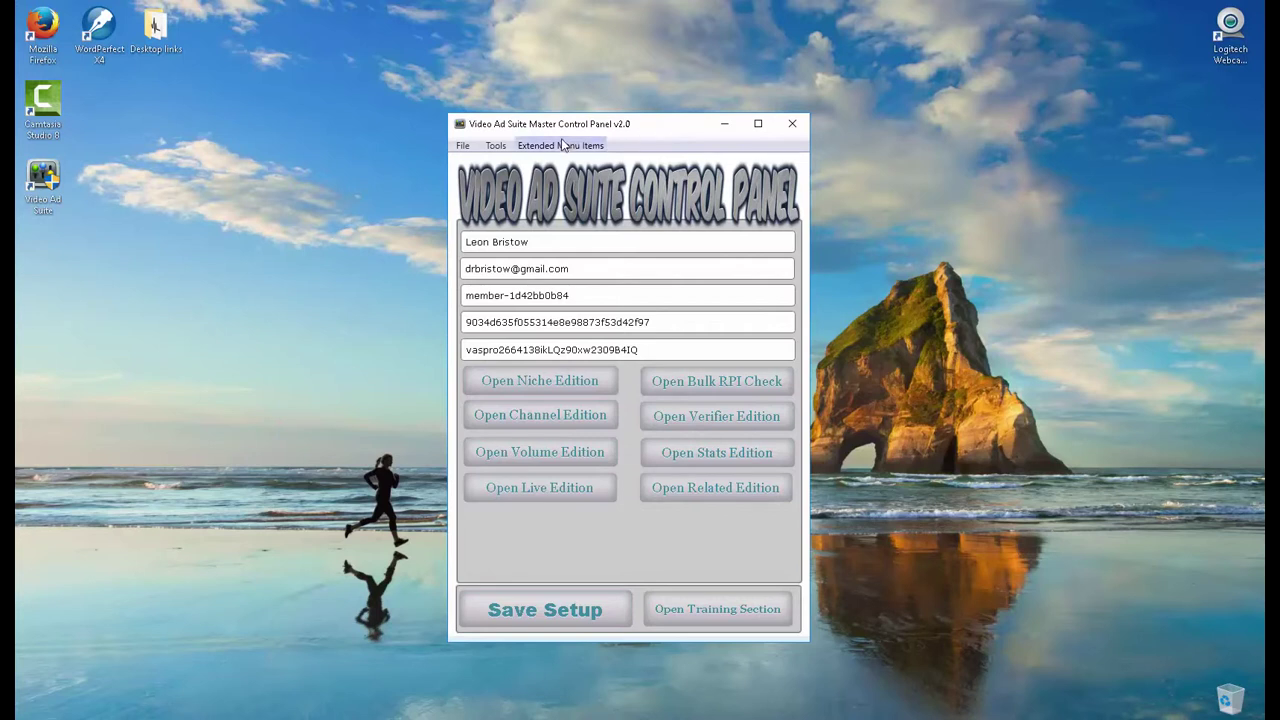
left_click(494, 147)
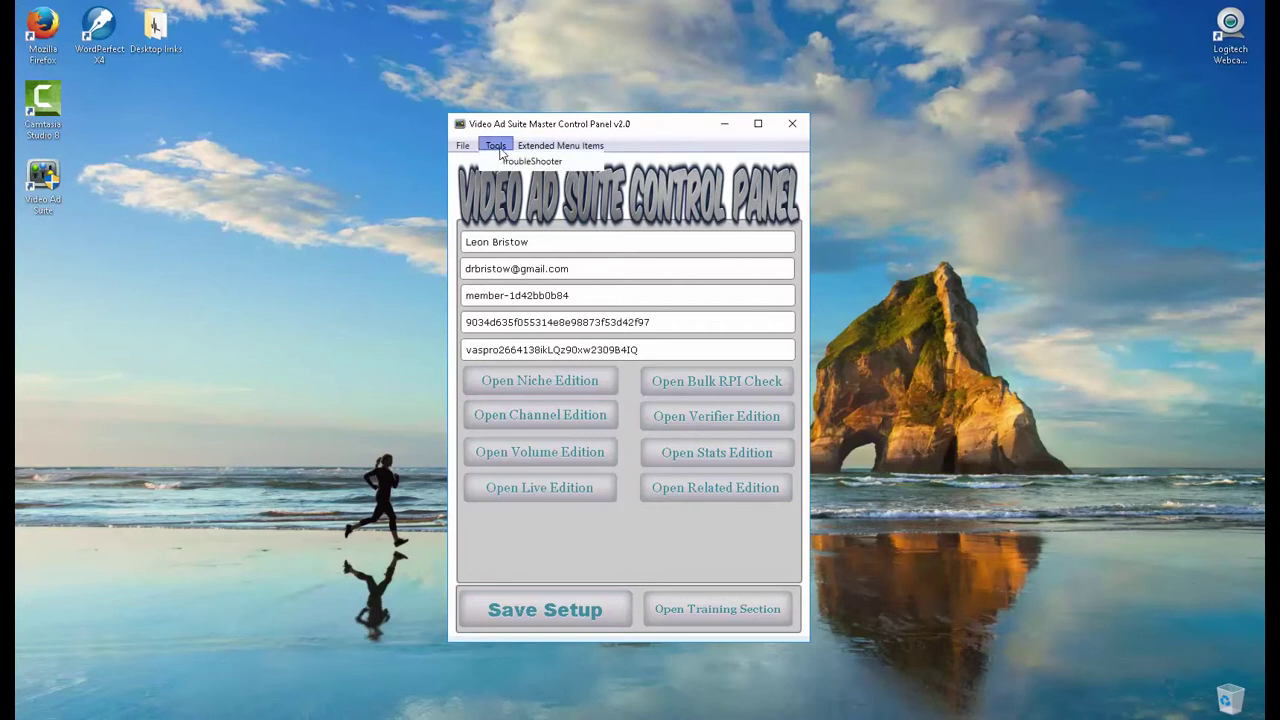
left_click(559, 146)
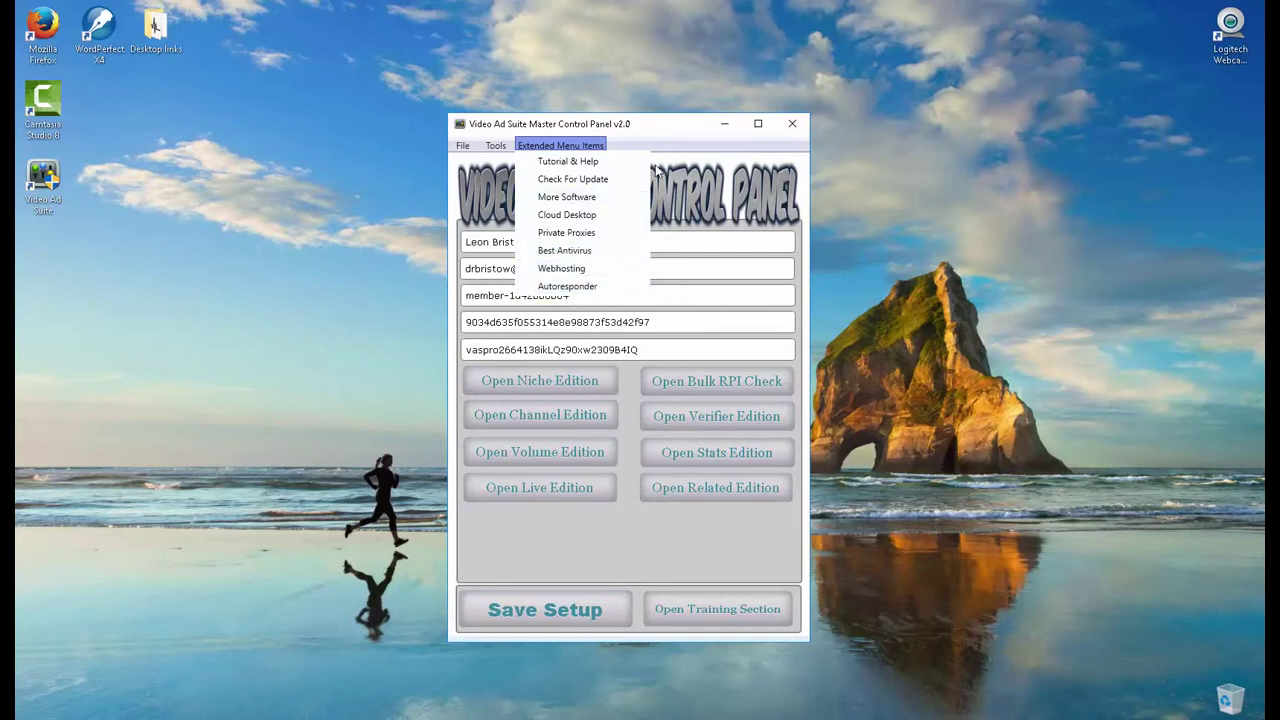
left_click(676, 127)
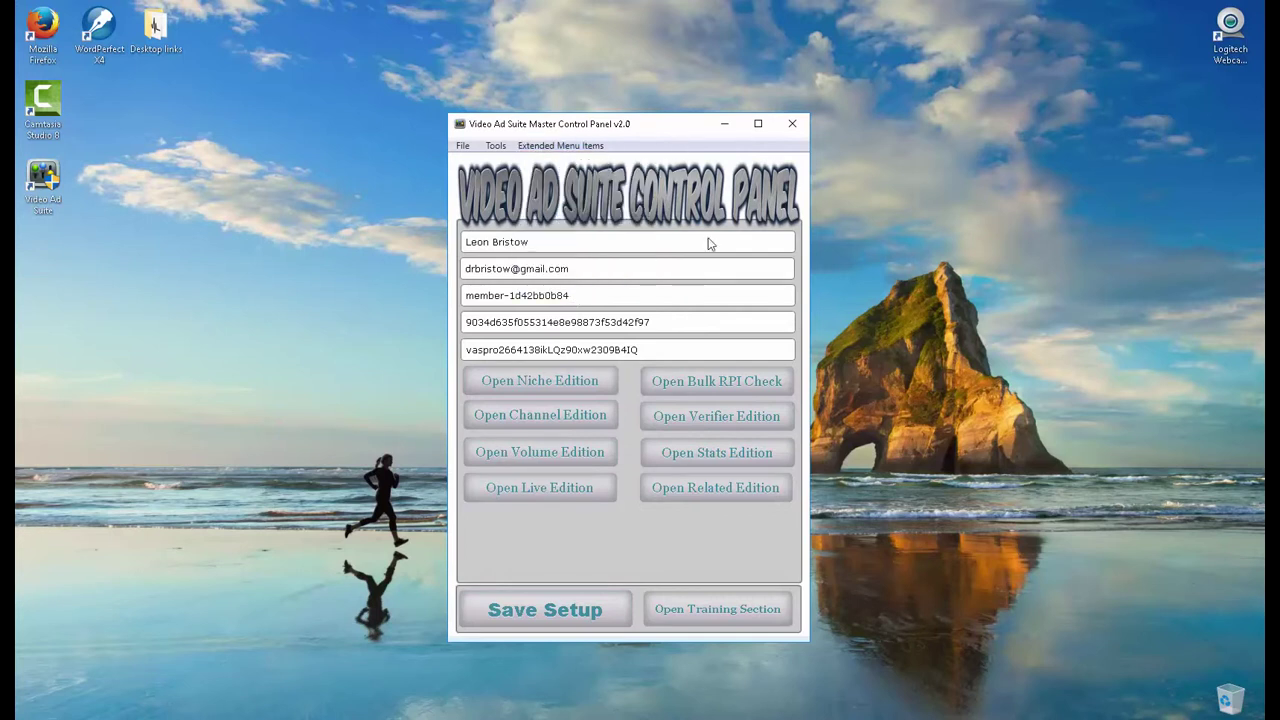